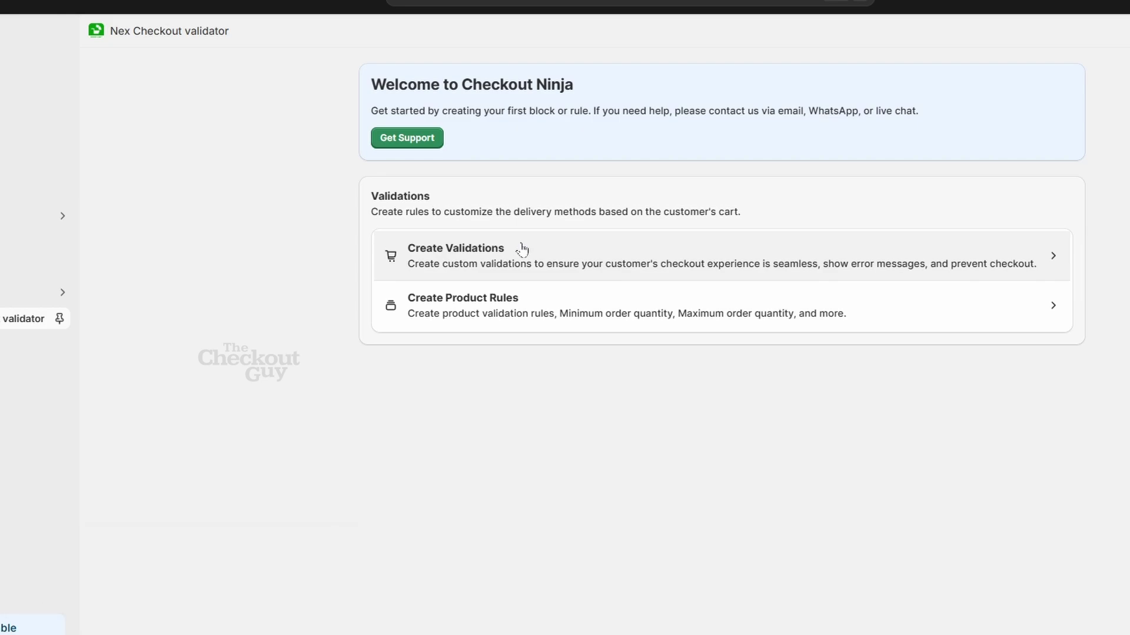
- Create a new cart validation titled "Limit quantity for wholesale and retail customers"
{"action": "left_click", "coordinate": [521, 250]}
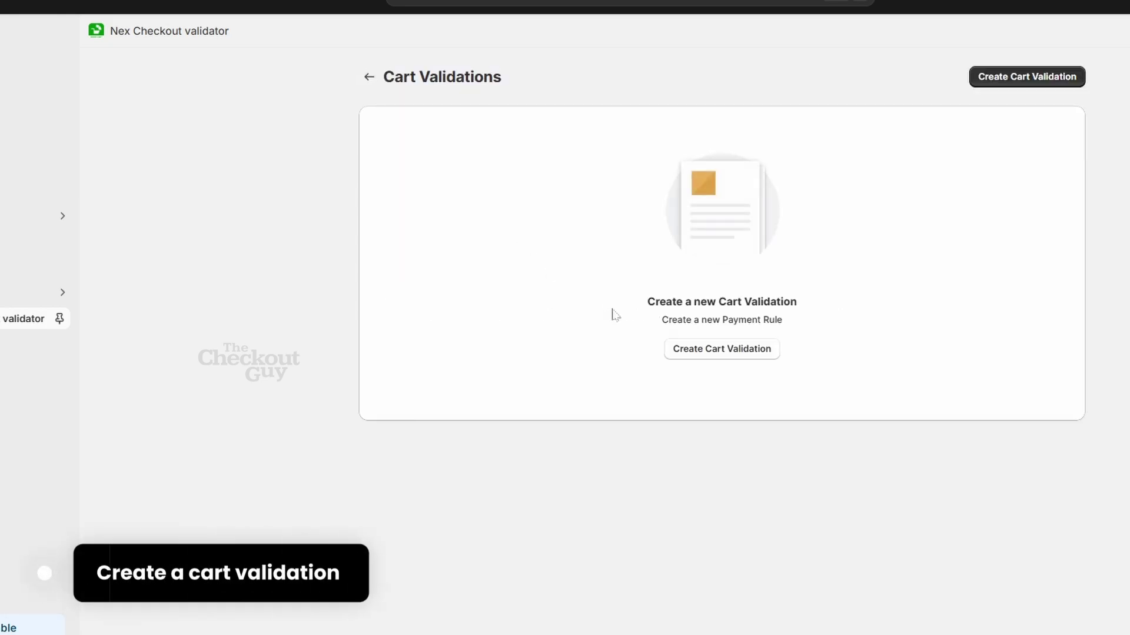
{"action": "left_click", "coordinate": [677, 350]}
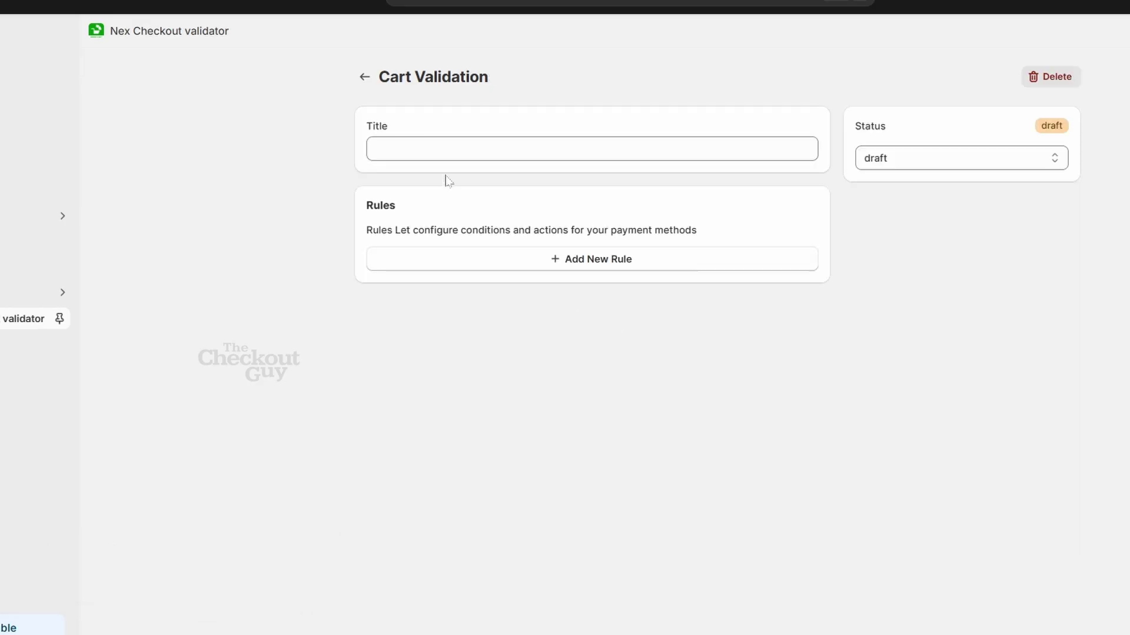
{"action": "left_click", "coordinate": [471, 154]}
{"action": "type", "text": "Limit quantity for wholesale and reatila"}
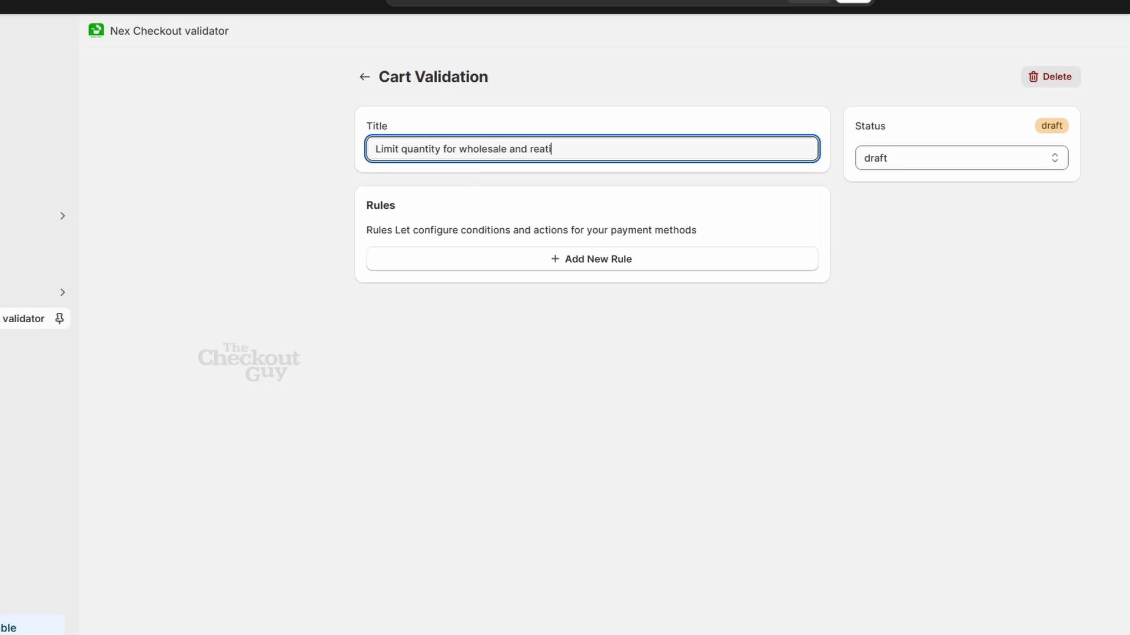
{"action": "key", "text": "BackSpace"}
{"action": "key", "text": "BackSpace"}
{"action": "key", "text": "BackSpace"}
{"action": "type", "text": "tail customers"}
- Add a rule with a "Quantity of a product" condition for Customized product 1
{"action": "left_click", "coordinate": [592, 261]}
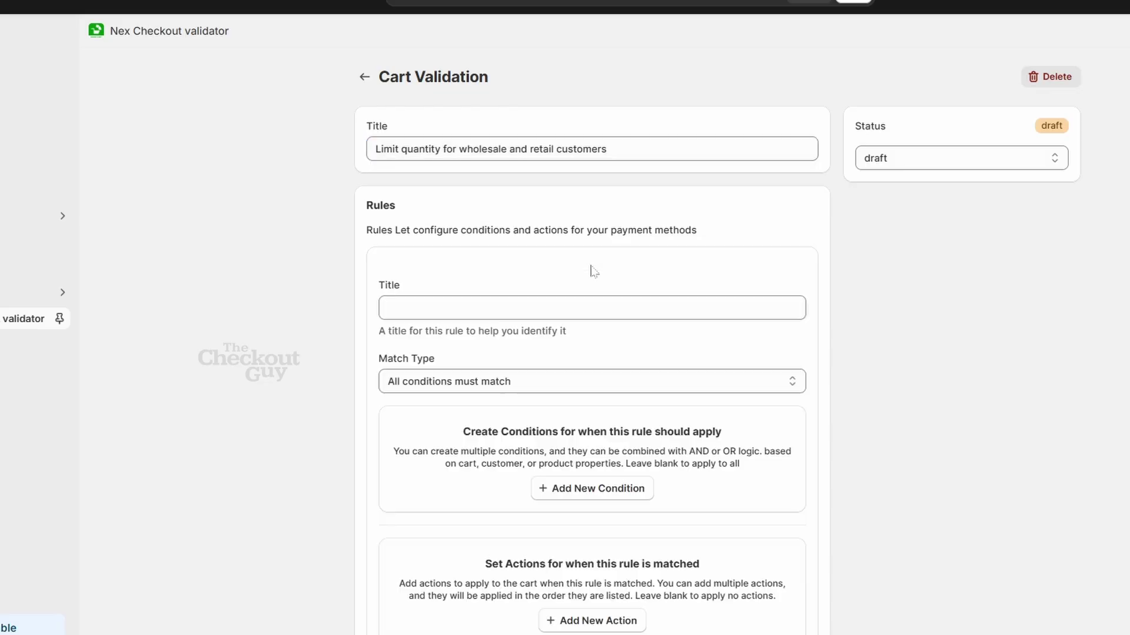
{"action": "scroll", "coordinate": [592, 271], "scroll_direction": "down", "scroll_amount": 4}
{"action": "left_click", "coordinate": [595, 434]}
{"action": "scroll", "coordinate": [598, 437], "scroll_direction": "up", "scroll_amount": 3}
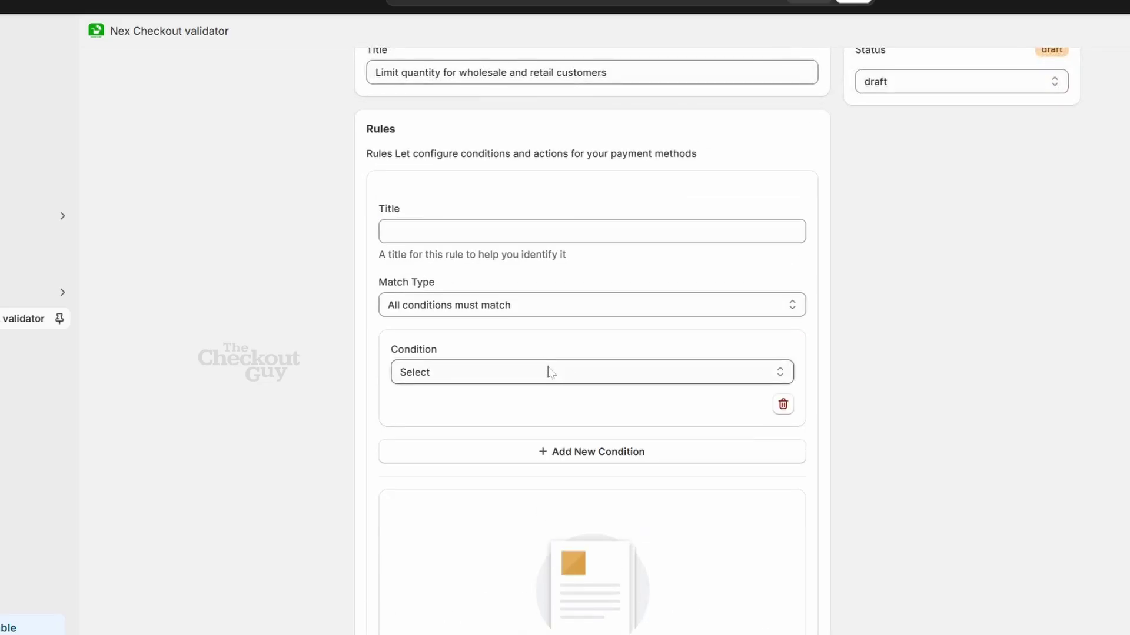
{"action": "left_click", "coordinate": [549, 369]}
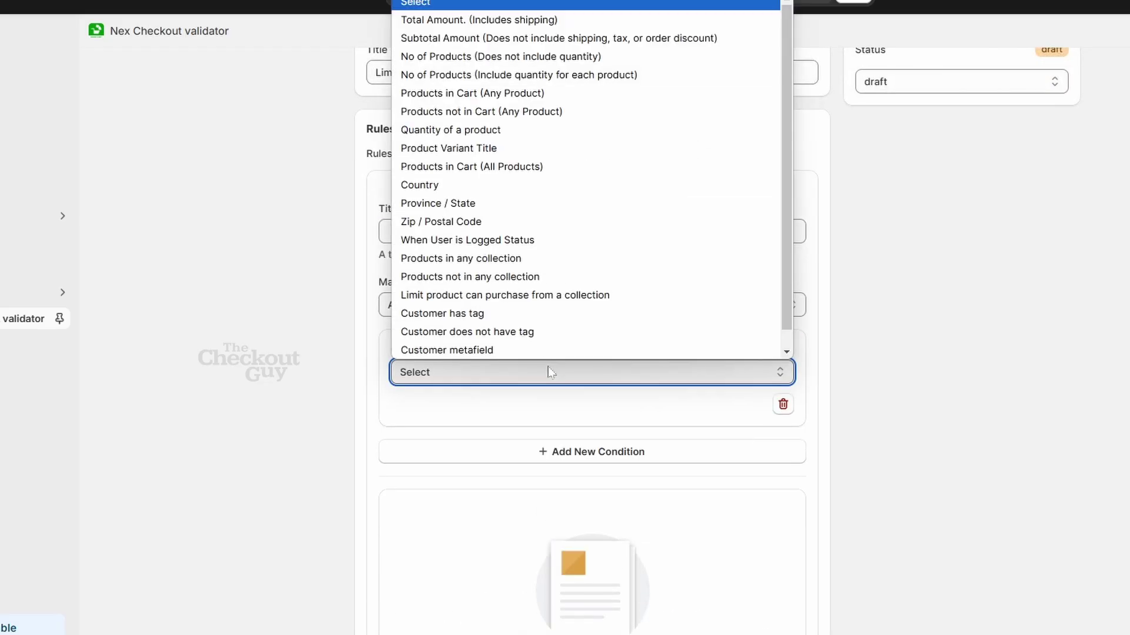
{"action": "left_click", "coordinate": [503, 131]}
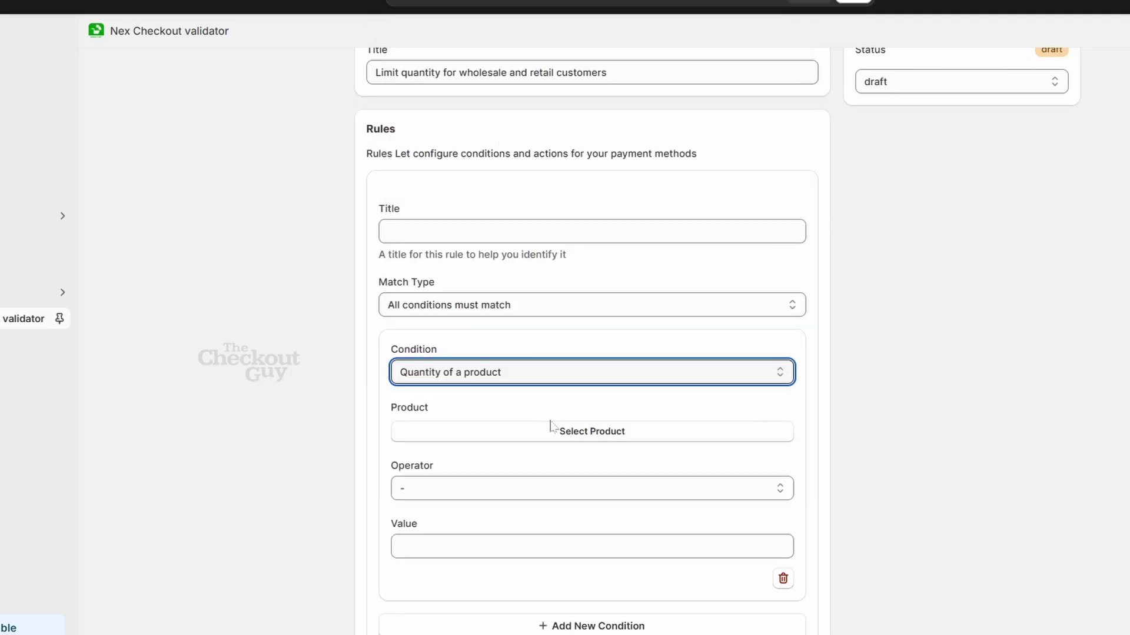
{"action": "left_click", "coordinate": [596, 432]}
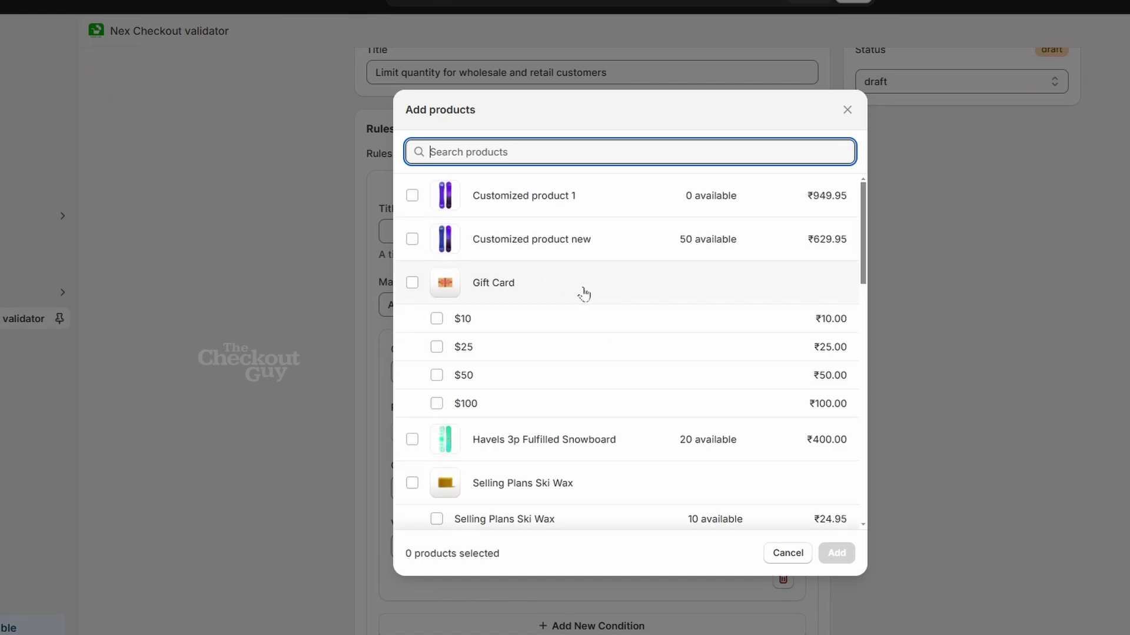
{"action": "left_click", "coordinate": [414, 197]}
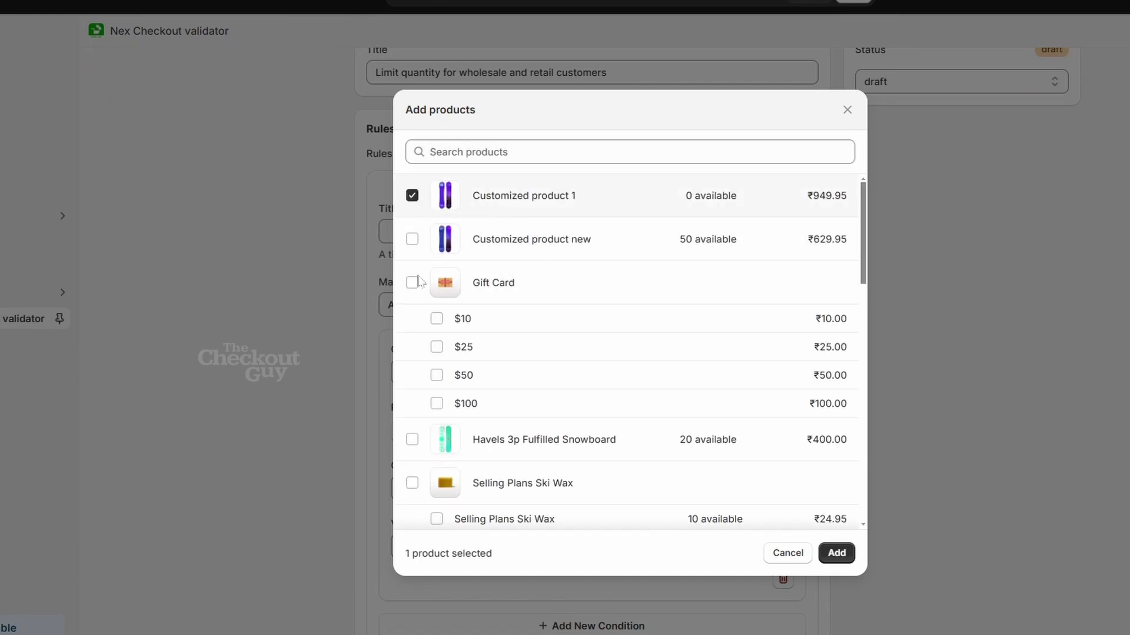
{"action": "left_click", "coordinate": [836, 554]}
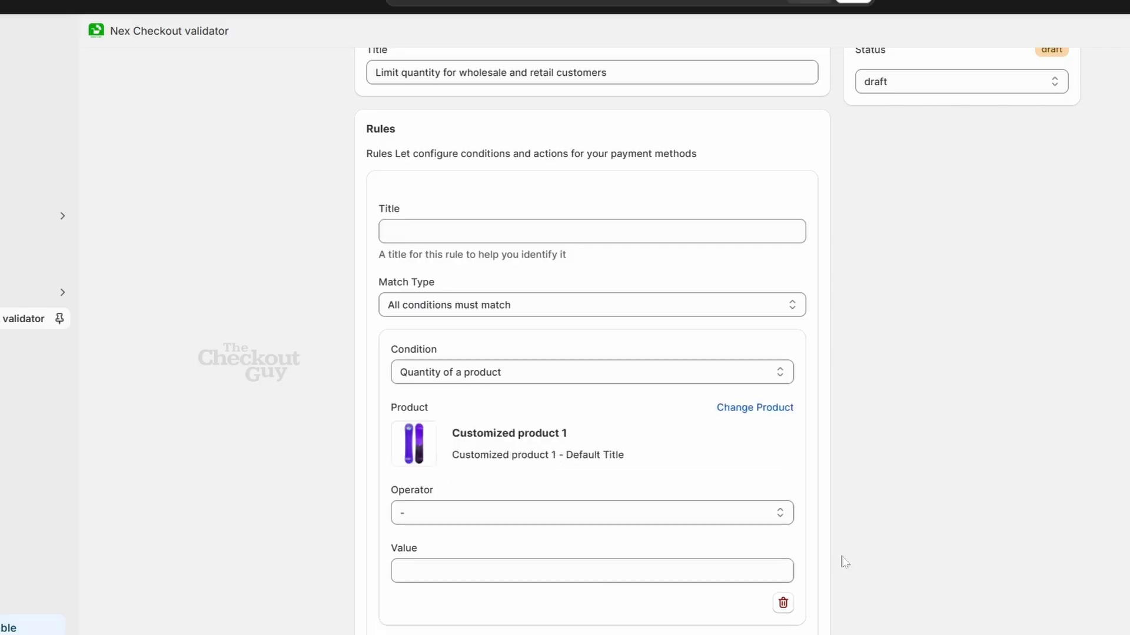
- Set the product quantity condition's operator to Greater Than and its value to 5
{"action": "scroll", "coordinate": [759, 465], "scroll_direction": "down", "scroll_amount": 2}
{"action": "left_click", "coordinate": [567, 438]}
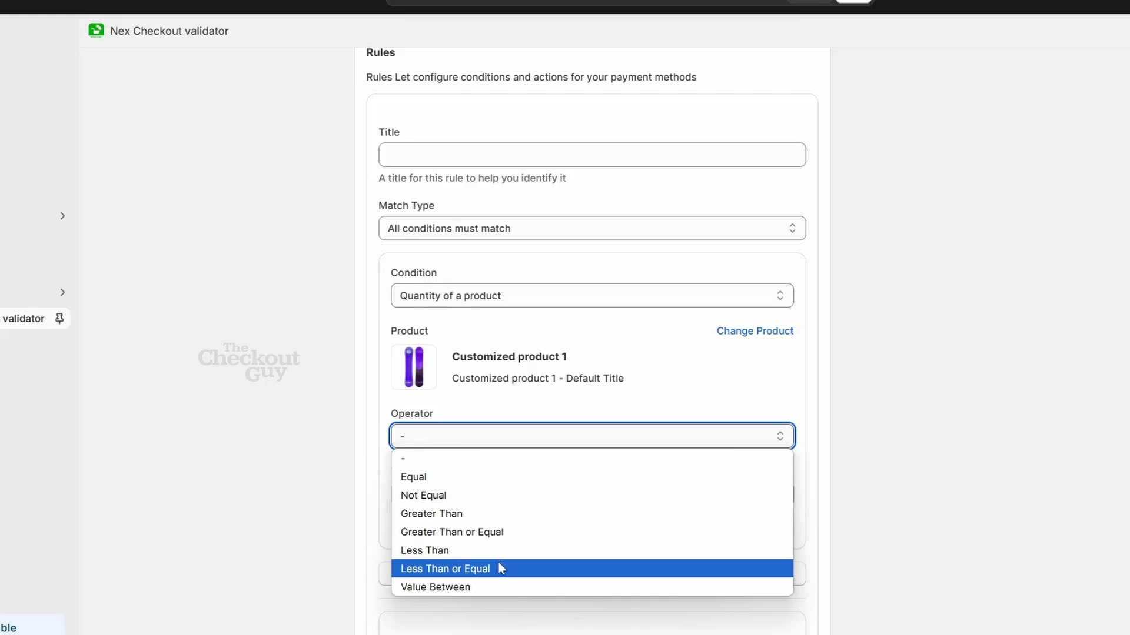
{"action": "left_click", "coordinate": [495, 518]}
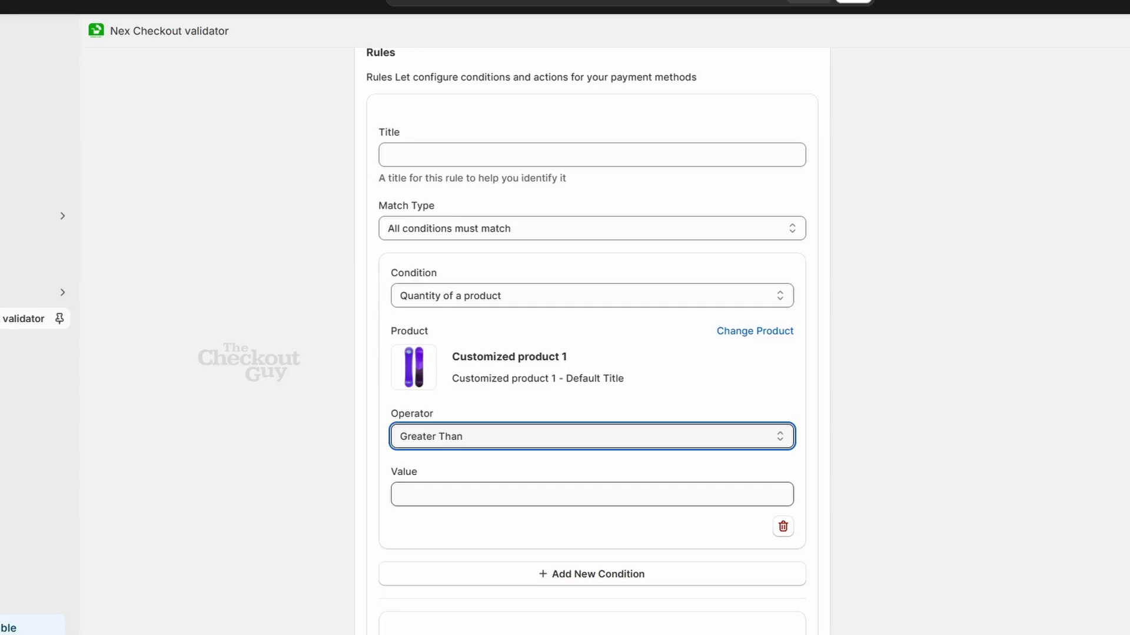
{"action": "left_click", "coordinate": [592, 494]}
{"action": "scroll", "coordinate": [462, 502], "scroll_direction": "down", "scroll_amount": 1}
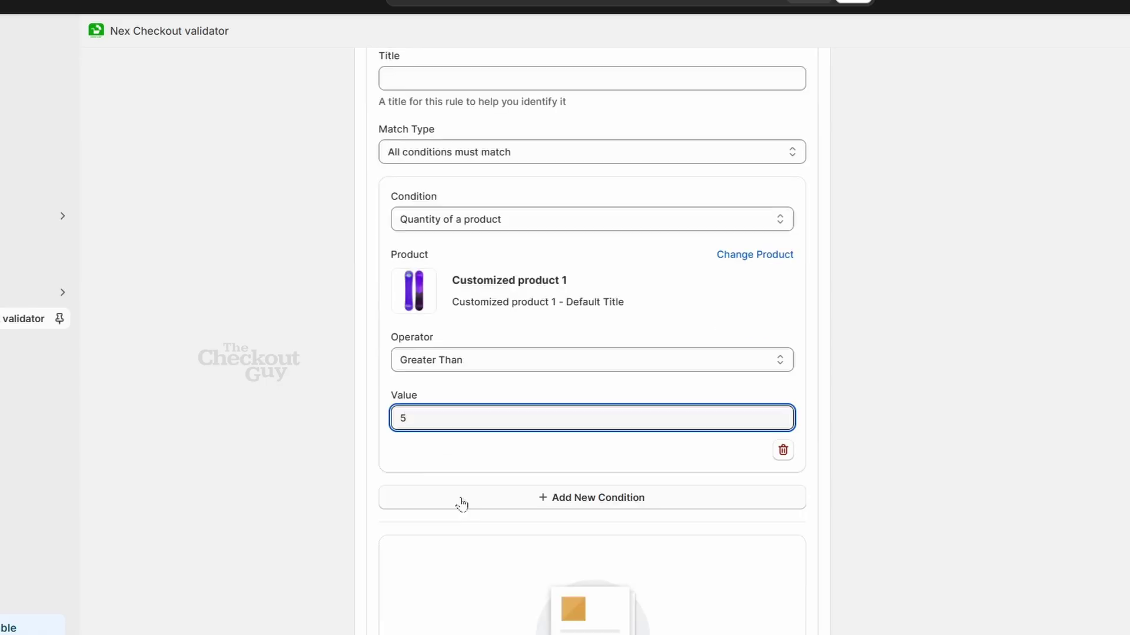
- Add a second condition, "Customer has tag", with the tag "retail", and save the cart validation
{"action": "left_click", "coordinate": [462, 501]}
{"action": "left_click", "coordinate": [435, 452]}
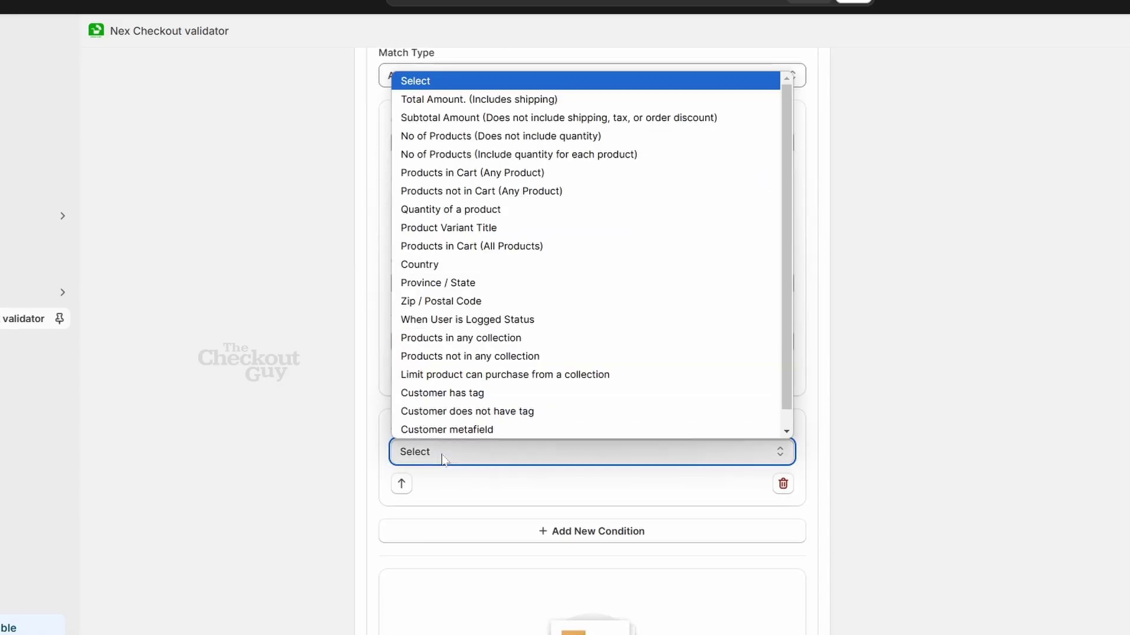
{"action": "left_click", "coordinate": [483, 393]}
{"action": "scroll", "coordinate": [474, 461], "scroll_direction": "down", "scroll_amount": 1}
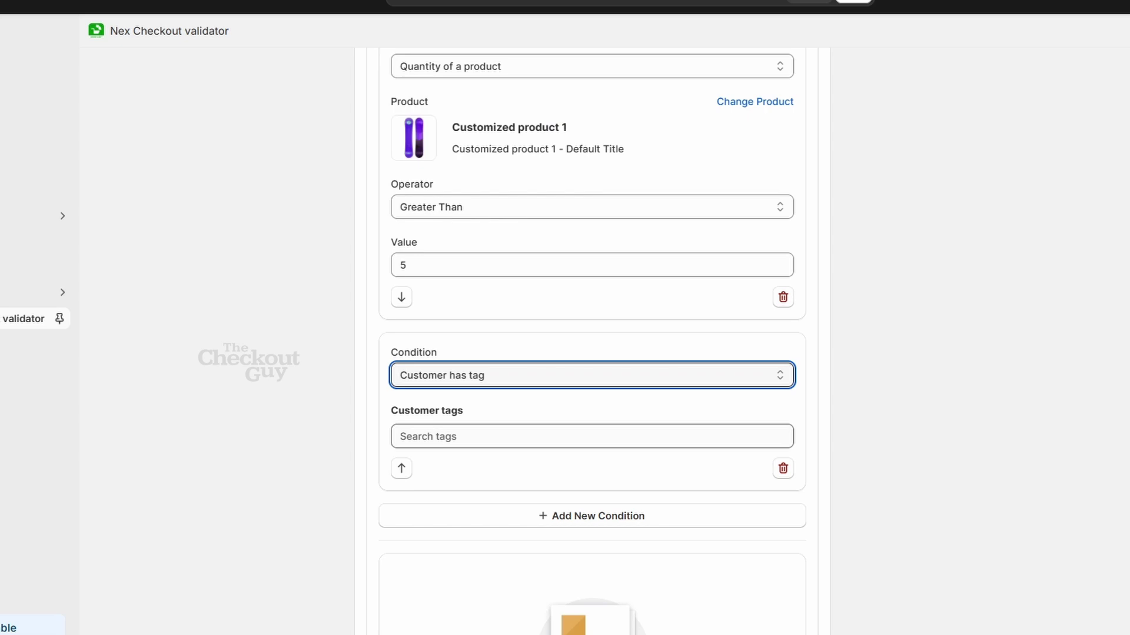
{"action": "left_click", "coordinate": [592, 436]}
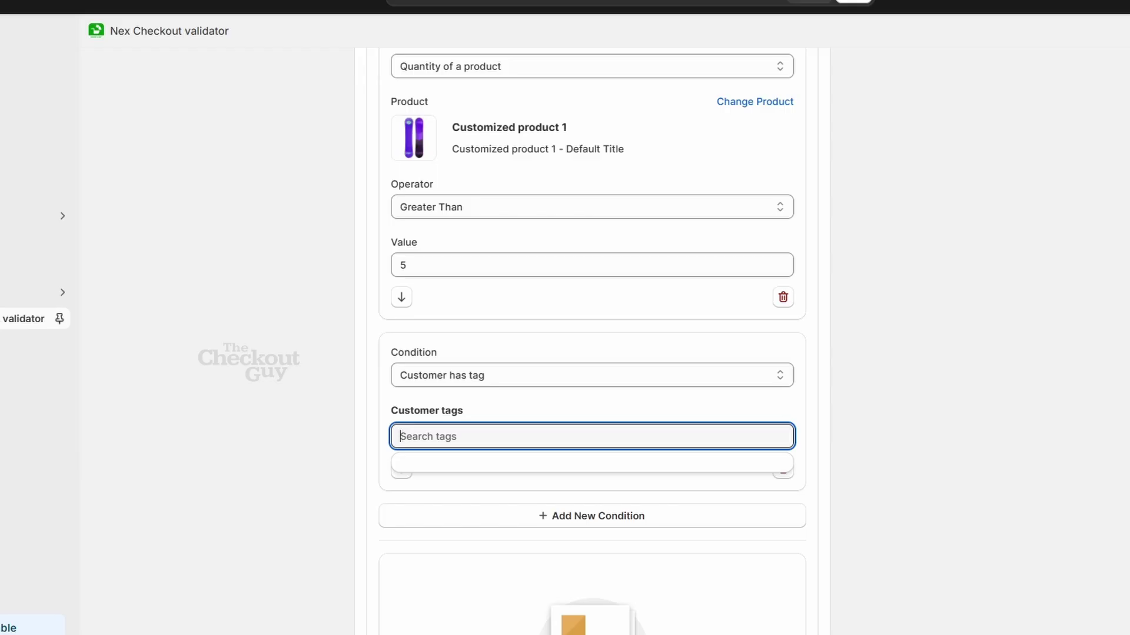
{"action": "type", "text": "retail"}
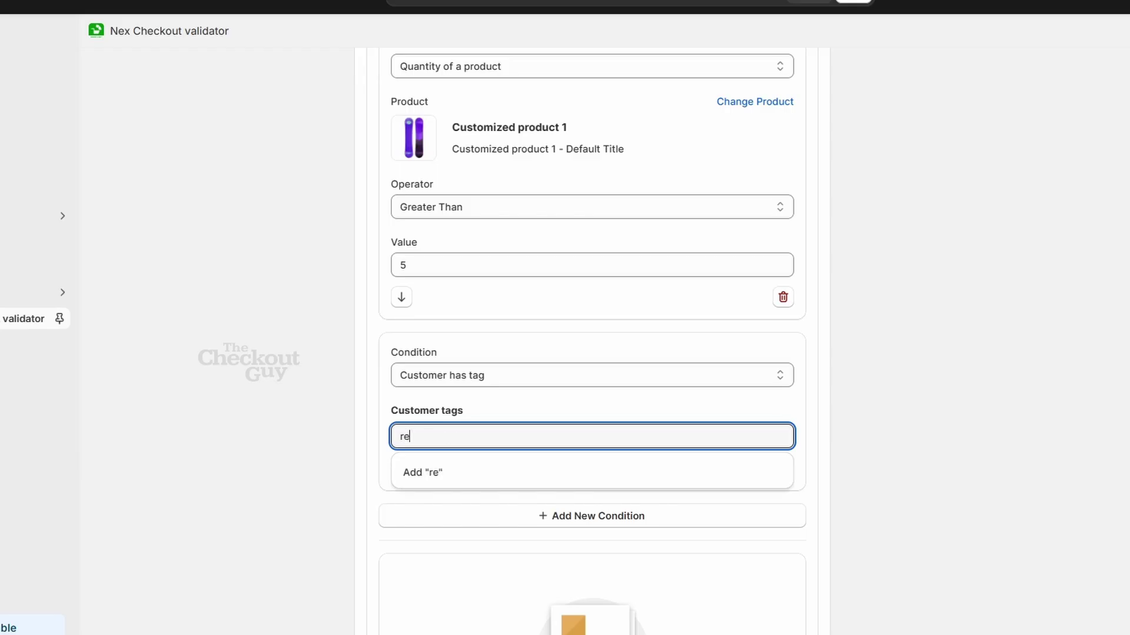
{"action": "left_click", "coordinate": [450, 472]}
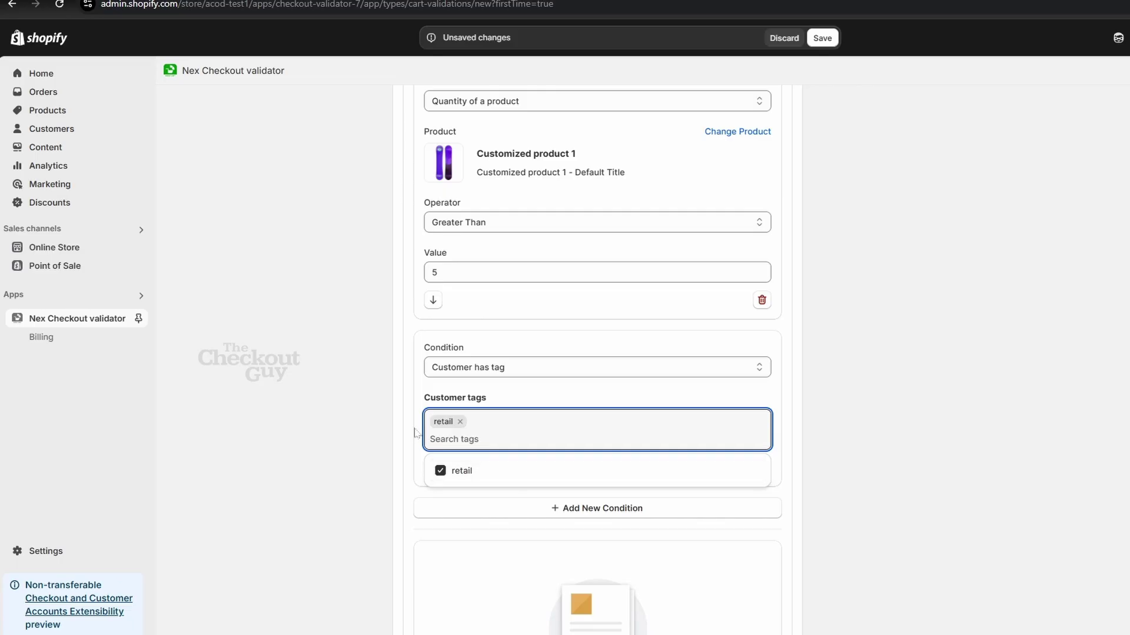
{"action": "key", "text": "ctrl+s"}
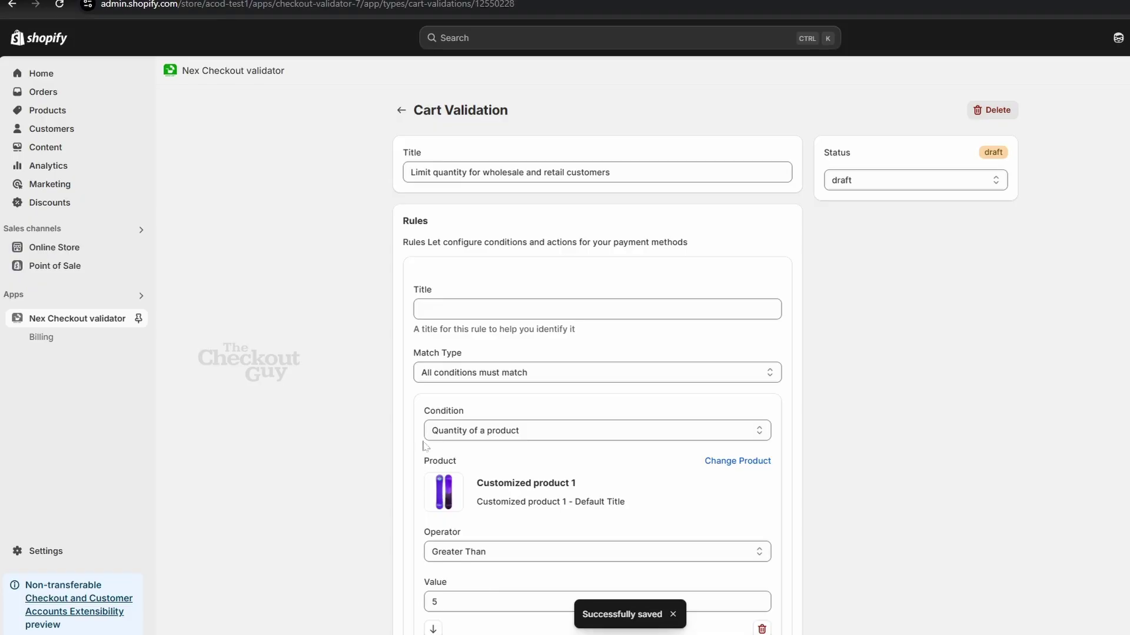
- Check the tags on the first customer's record and return to the cart validation
{"action": "scroll", "coordinate": [425, 446], "scroll_direction": "down", "scroll_amount": 2}
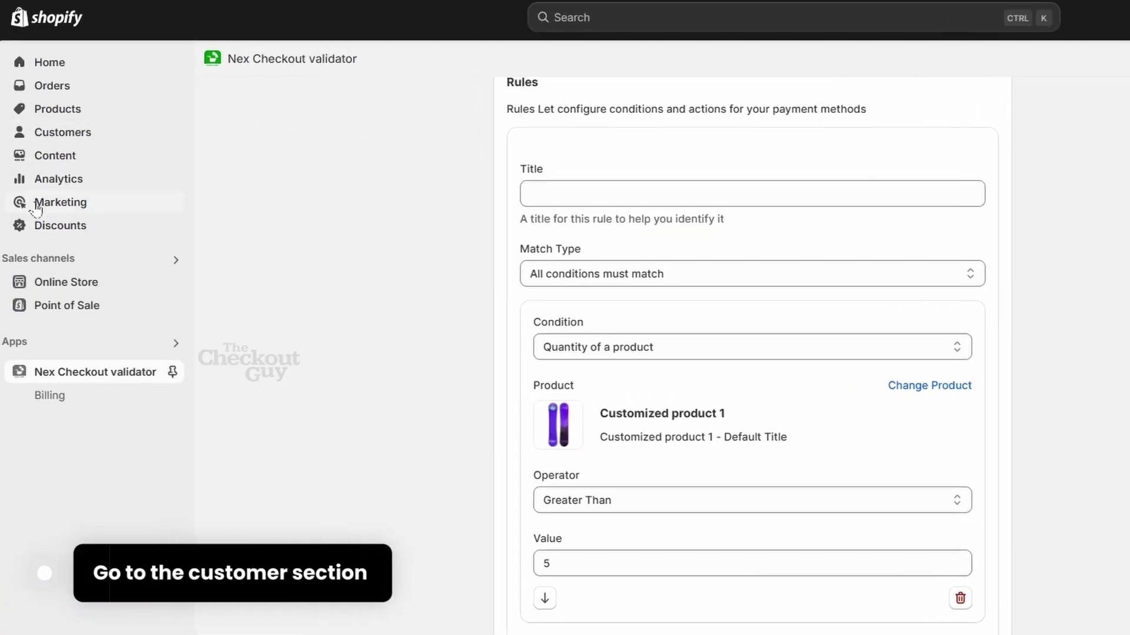
{"action": "left_click", "coordinate": [106, 134]}
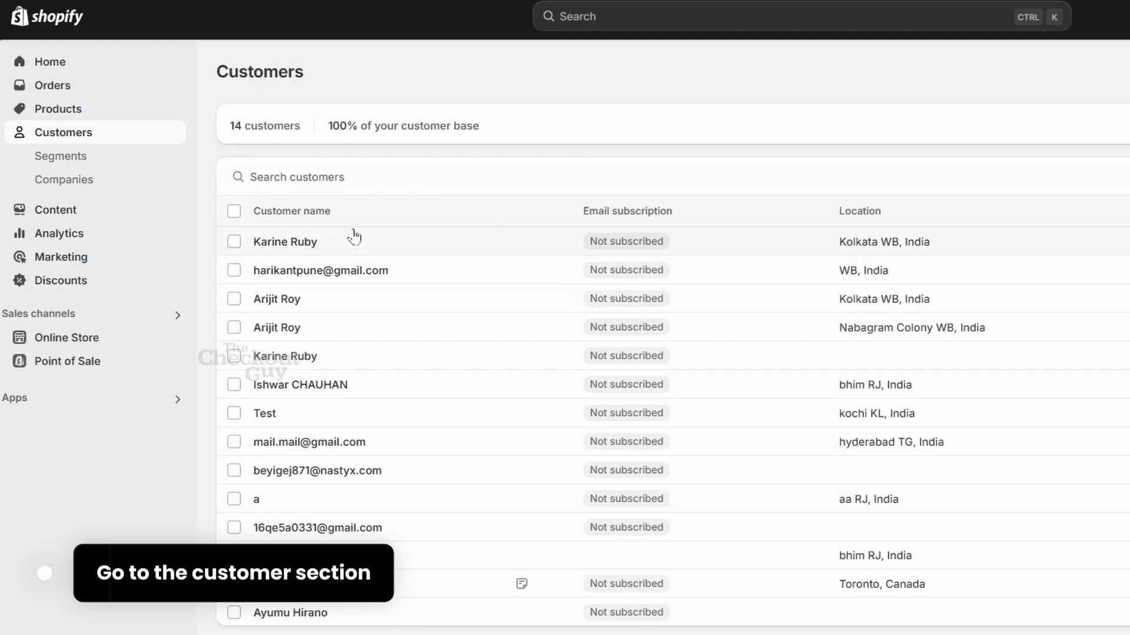
{"action": "left_click", "coordinate": [390, 251]}
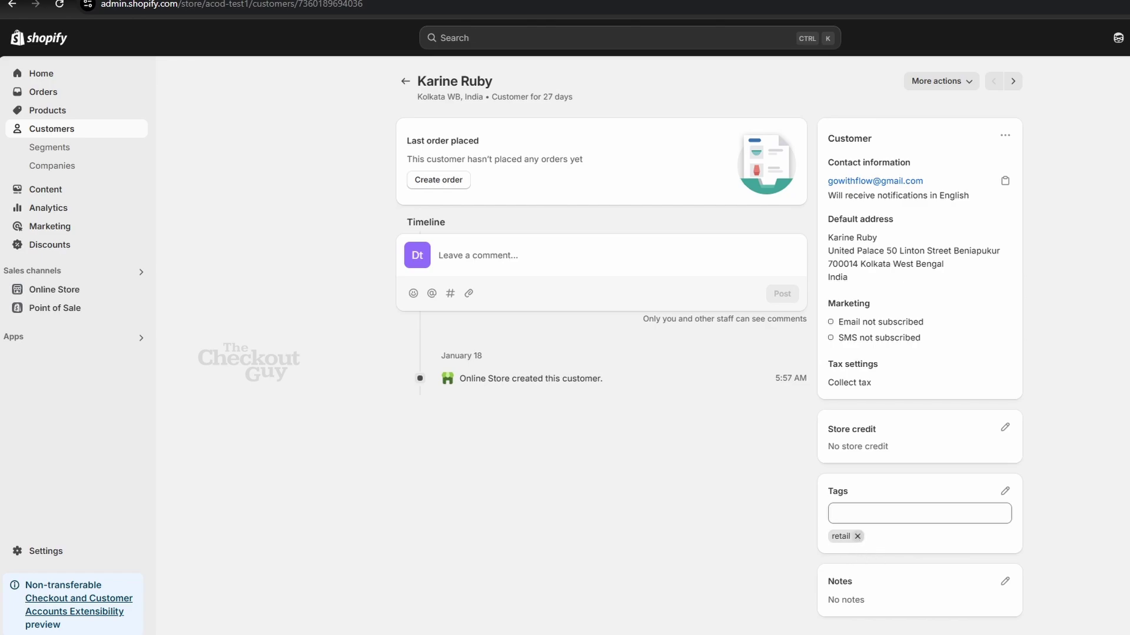
{"action": "key", "text": "alt+Left"}
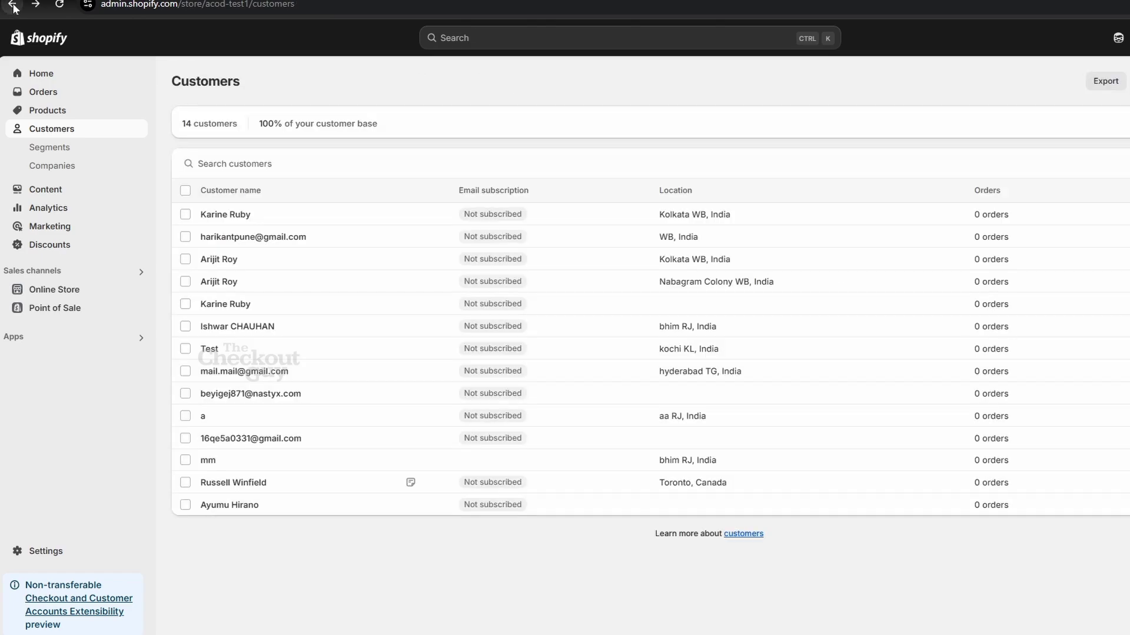
{"action": "key", "text": "alt+Left"}
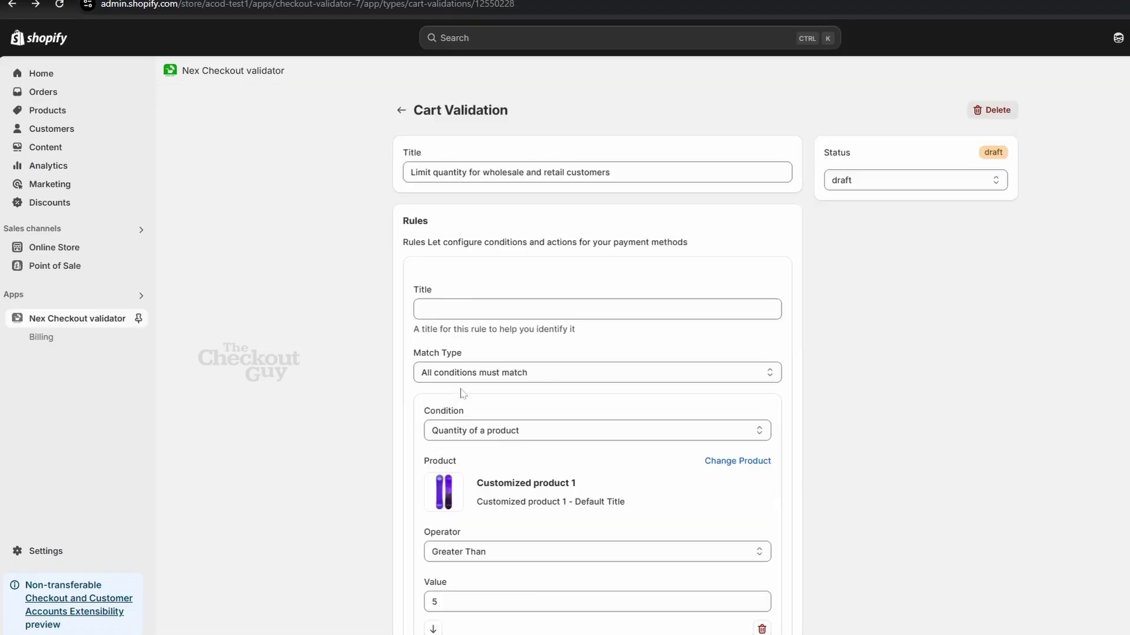
- Add the action "Show Error message on checkout page" to the rule, with a default message beginning "You can't"
{"action": "scroll", "coordinate": [463, 393], "scroll_direction": "down", "scroll_amount": 5}
{"action": "scroll", "coordinate": [464, 393], "scroll_direction": "down", "scroll_amount": 4}
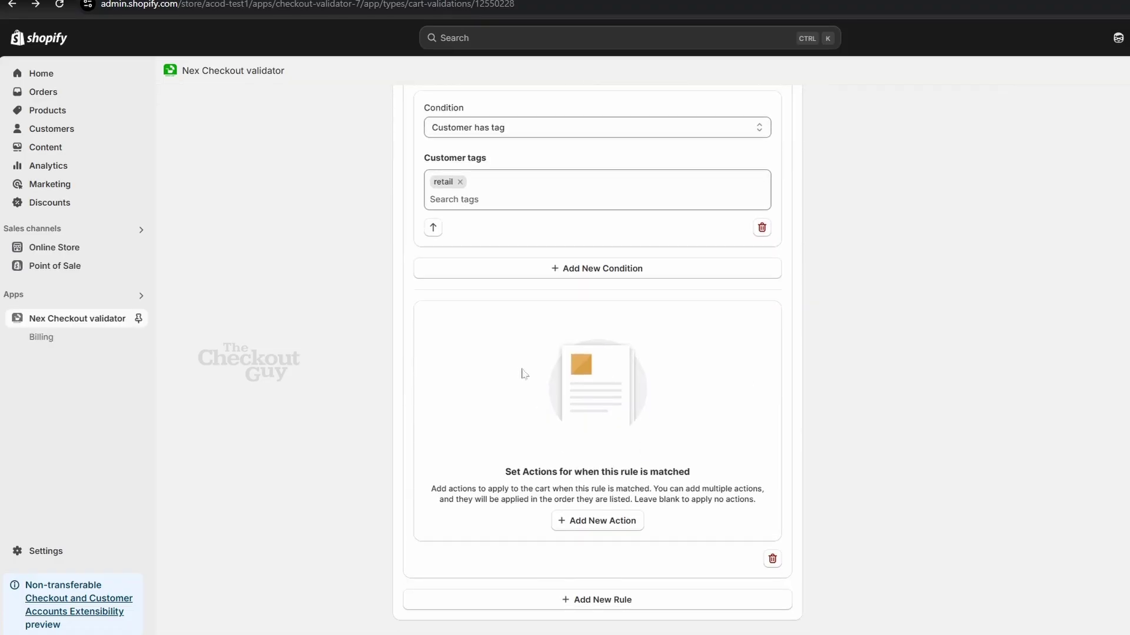
{"action": "scroll", "coordinate": [495, 330], "scroll_direction": "down", "scroll_amount": 1}
{"action": "left_click", "coordinate": [578, 525]}
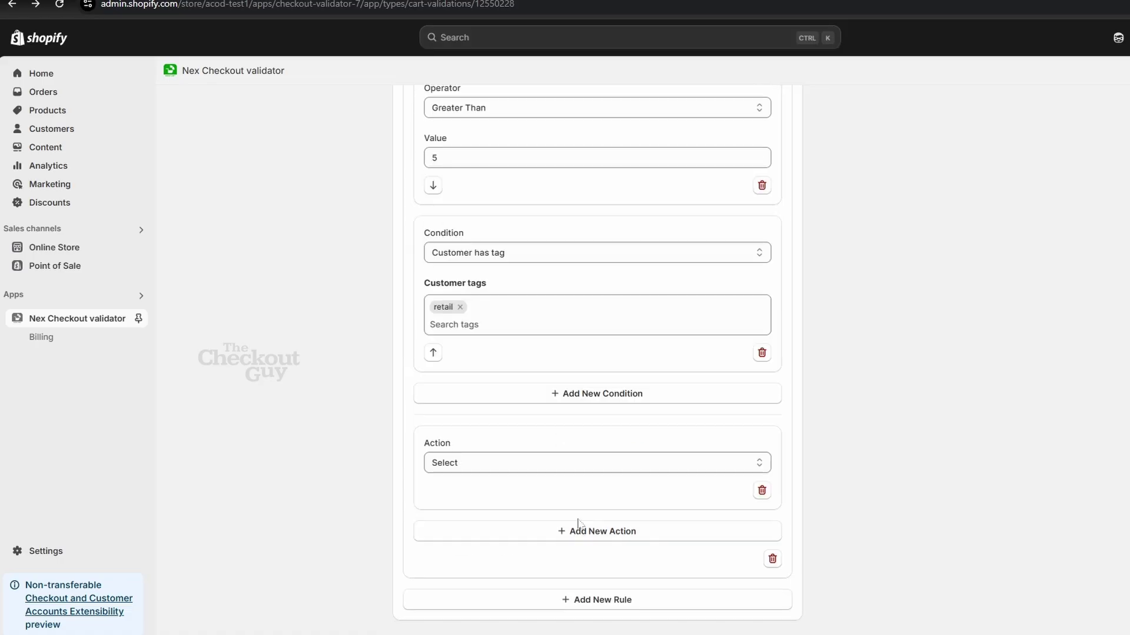
{"action": "left_click", "coordinate": [487, 459]}
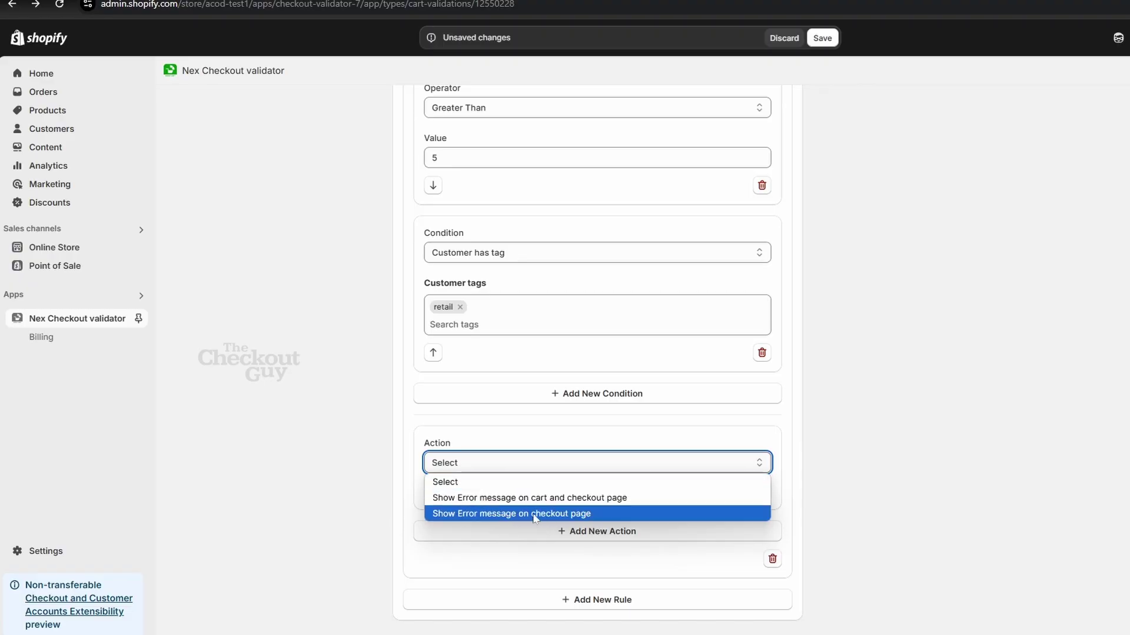
{"action": "left_click", "coordinate": [556, 517]}
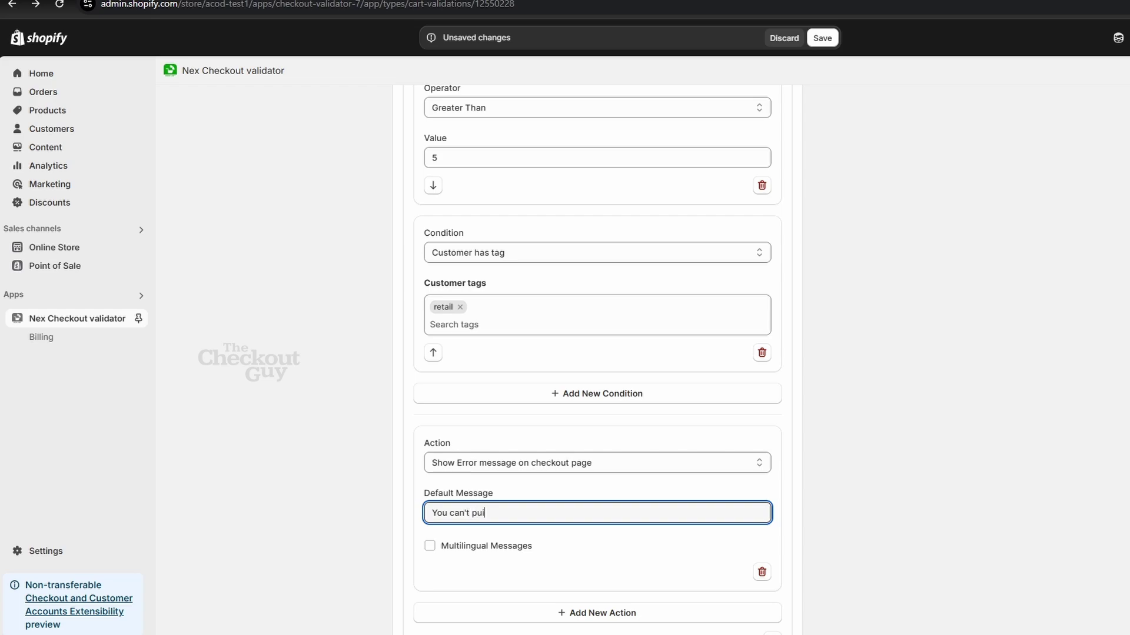
- Set the cart validation's status to Active and save it
{"action": "scroll", "coordinate": [799, 213], "scroll_direction": "up", "scroll_amount": 7}
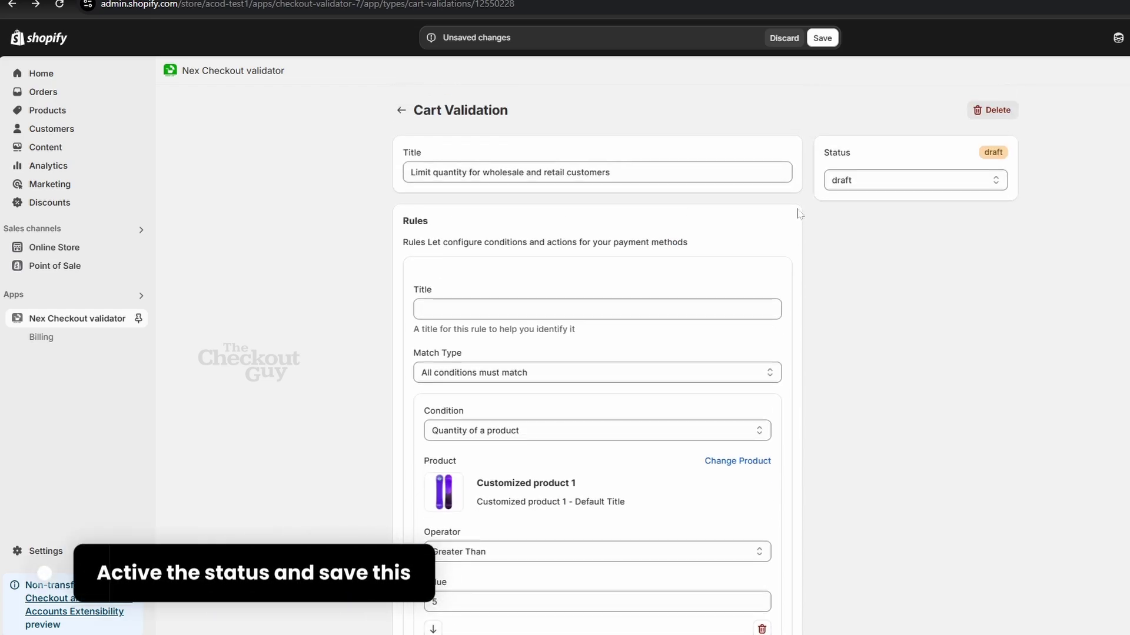
{"action": "left_click", "coordinate": [875, 181]}
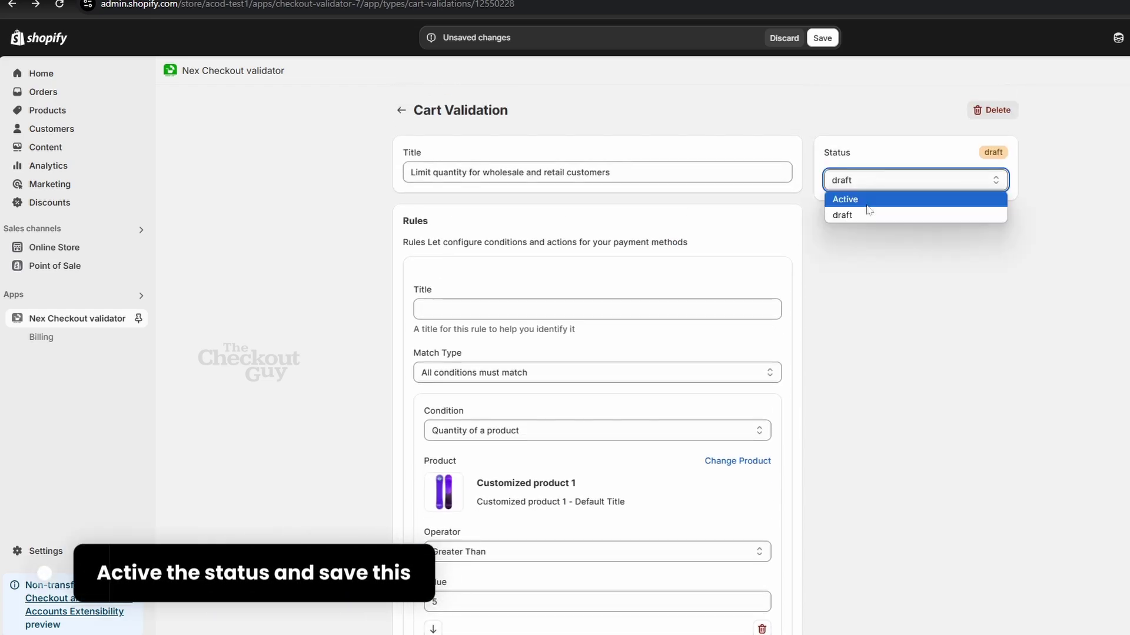
{"action": "left_click", "coordinate": [853, 196]}
{"action": "left_click", "coordinate": [822, 38]}
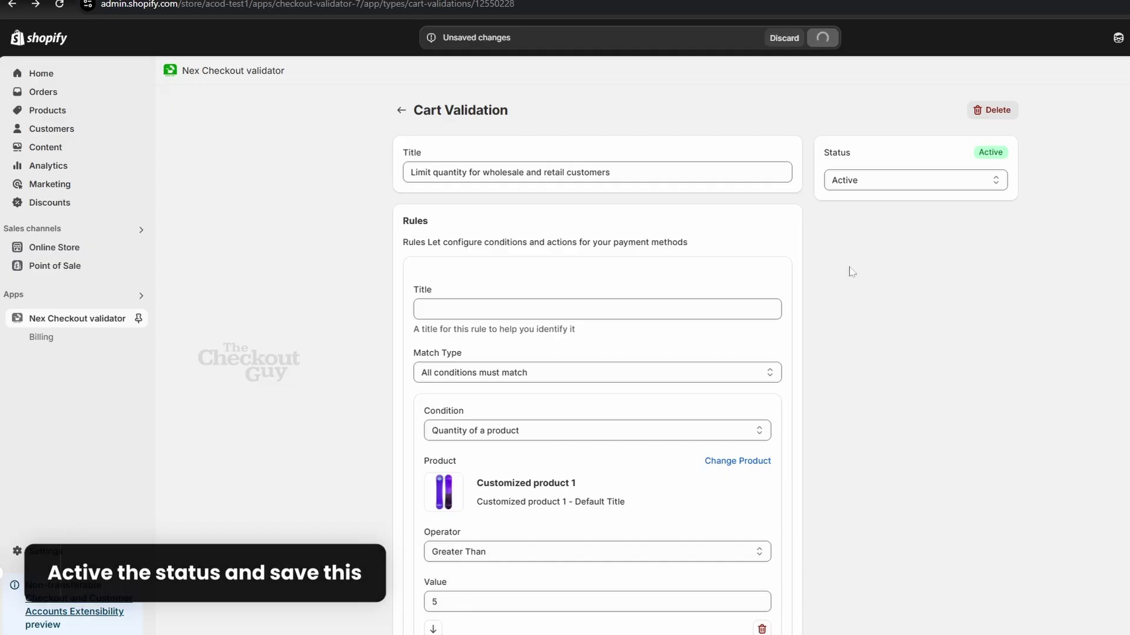
- Look over the saved rule's conditions and open the live online store for testing
{"action": "scroll", "coordinate": [847, 270], "scroll_direction": "down", "scroll_amount": 2}
{"action": "scroll", "coordinate": [624, 355], "scroll_direction": "down", "scroll_amount": 1}
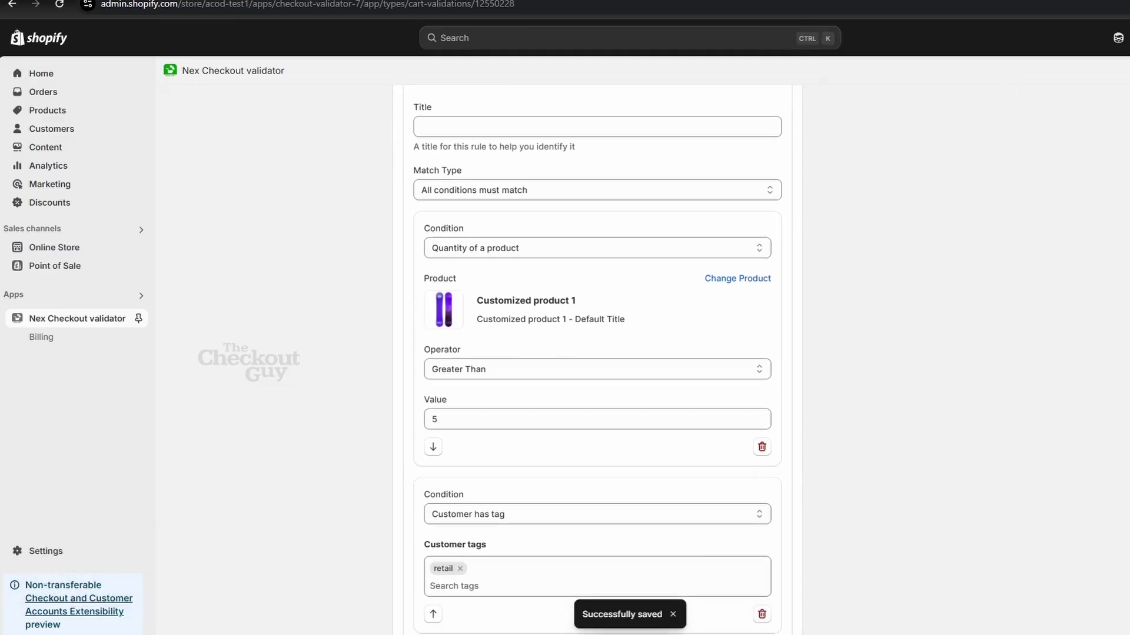
{"action": "scroll", "coordinate": [449, 463], "scroll_direction": "up", "scroll_amount": 1}
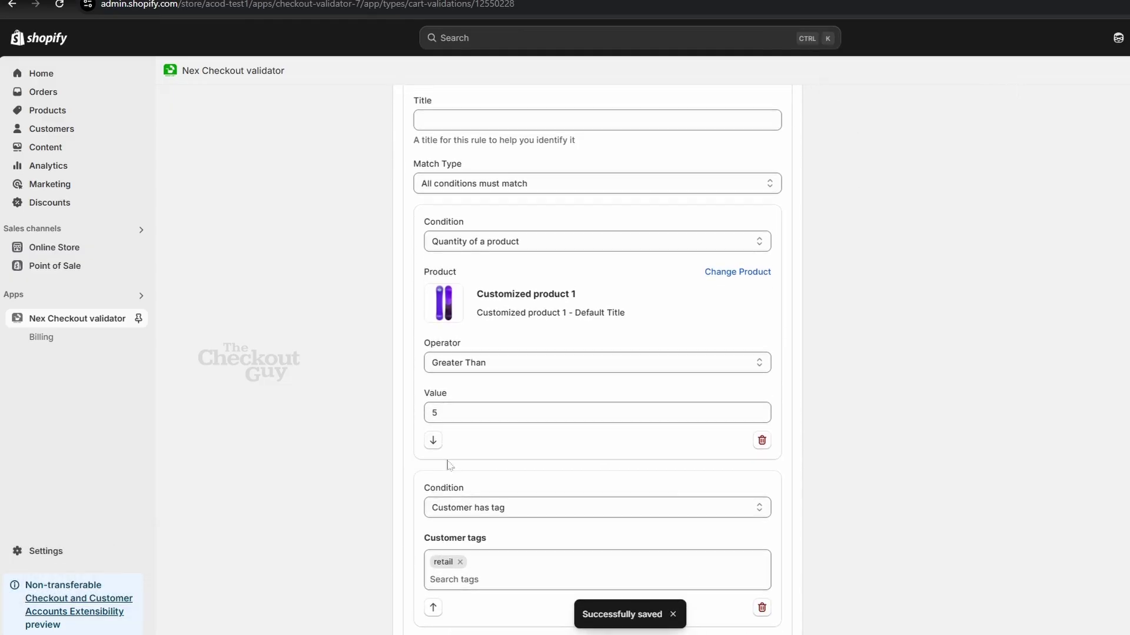
{"action": "scroll", "coordinate": [353, 386], "scroll_direction": "down", "scroll_amount": 2}
{"action": "scroll", "coordinate": [498, 365], "scroll_direction": "up", "scroll_amount": 2}
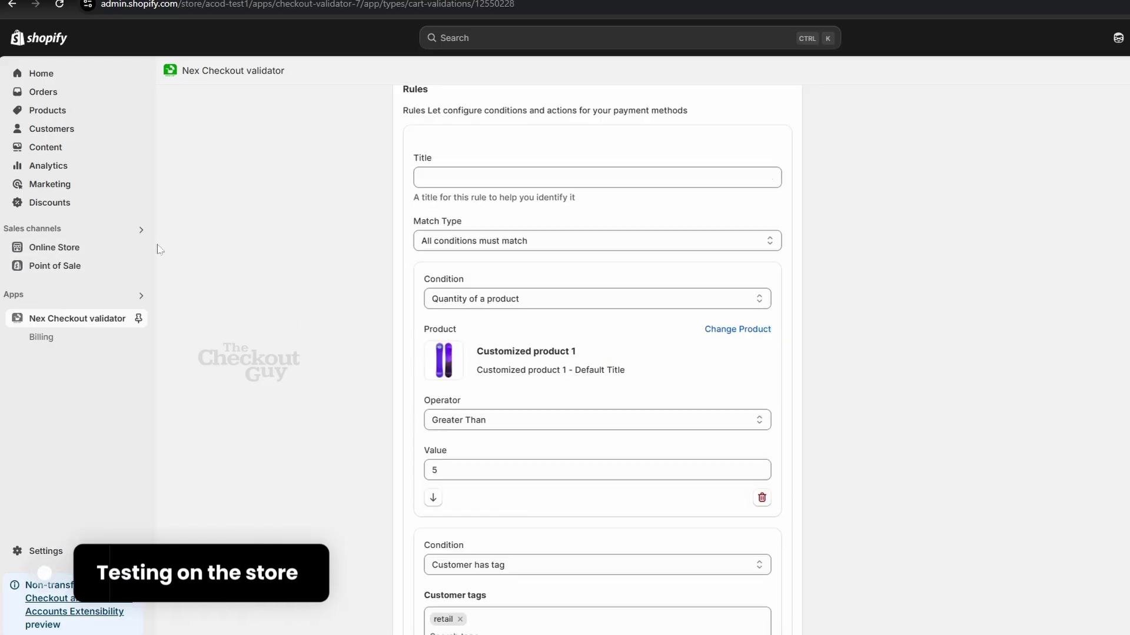
{"action": "left_click", "coordinate": [138, 249]}
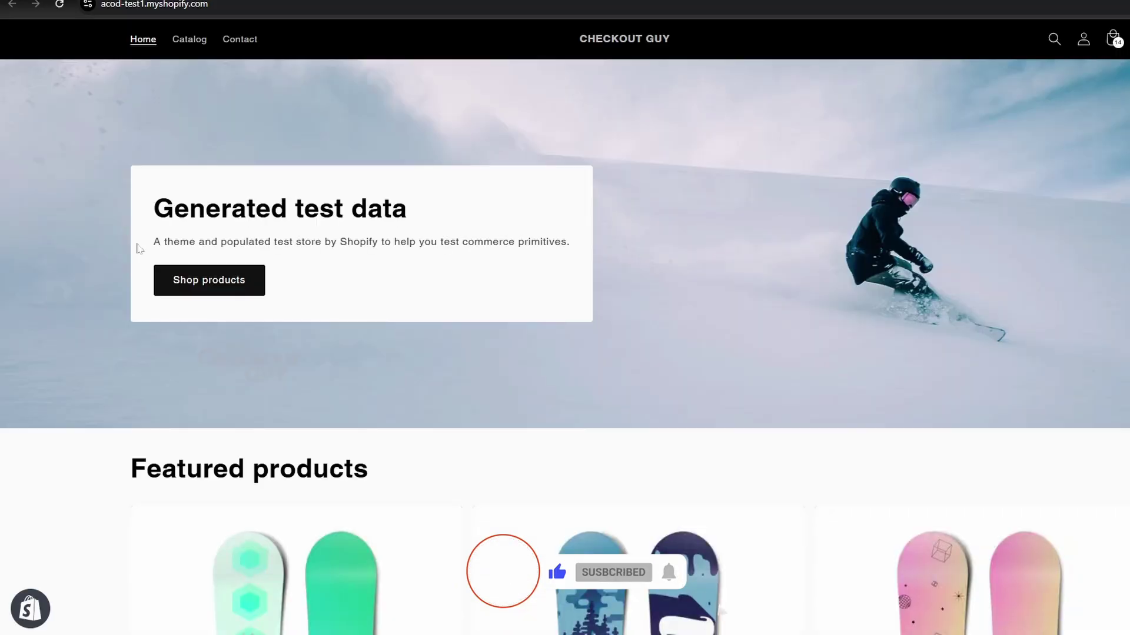
- Add one Customized product 1 from the store's catalog to the cart and proceed to checkout
{"action": "scroll", "coordinate": [143, 256], "scroll_direction": "down", "scroll_amount": 5}
{"action": "scroll", "coordinate": [144, 165], "scroll_direction": "up", "scroll_amount": 7}
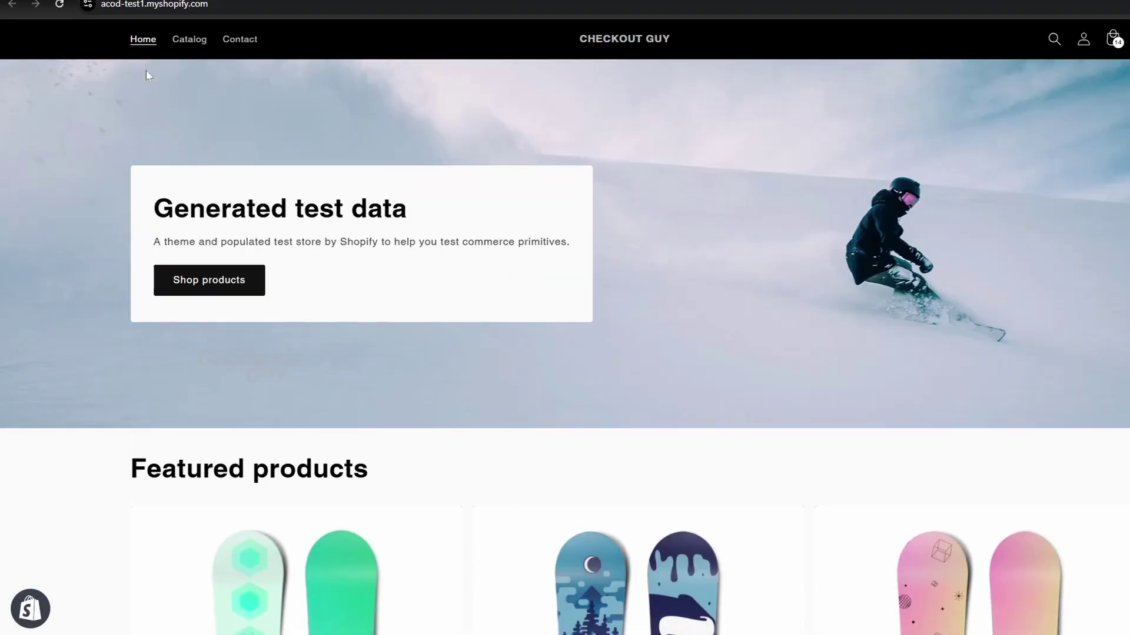
{"action": "left_click", "coordinate": [188, 39]}
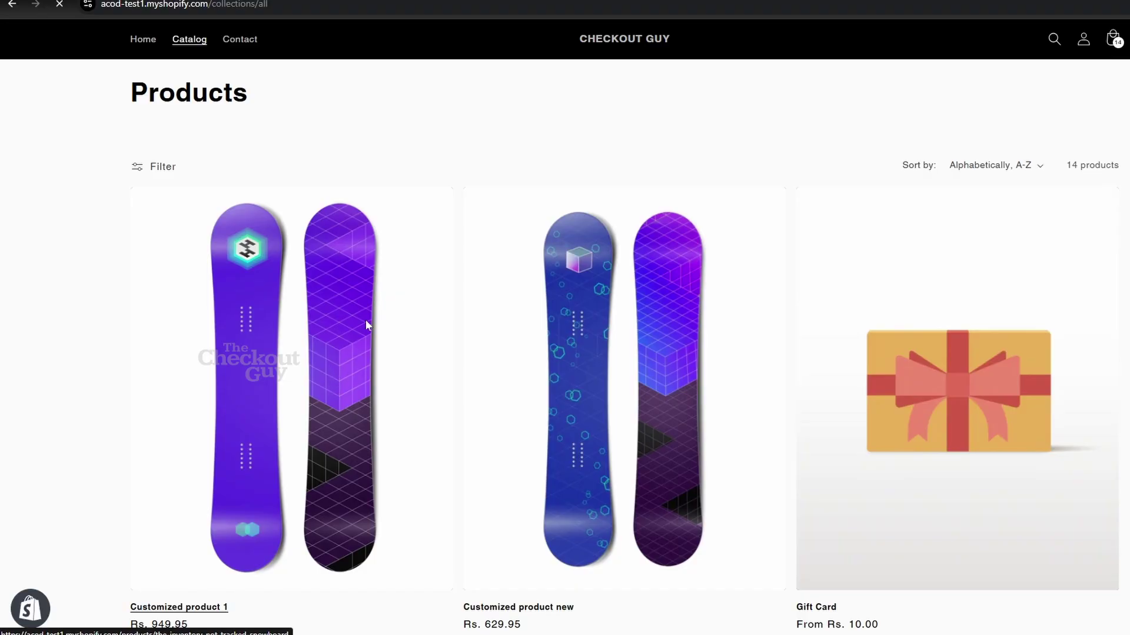
{"action": "left_click", "coordinate": [366, 321]}
{"action": "left_click", "coordinate": [880, 235]}
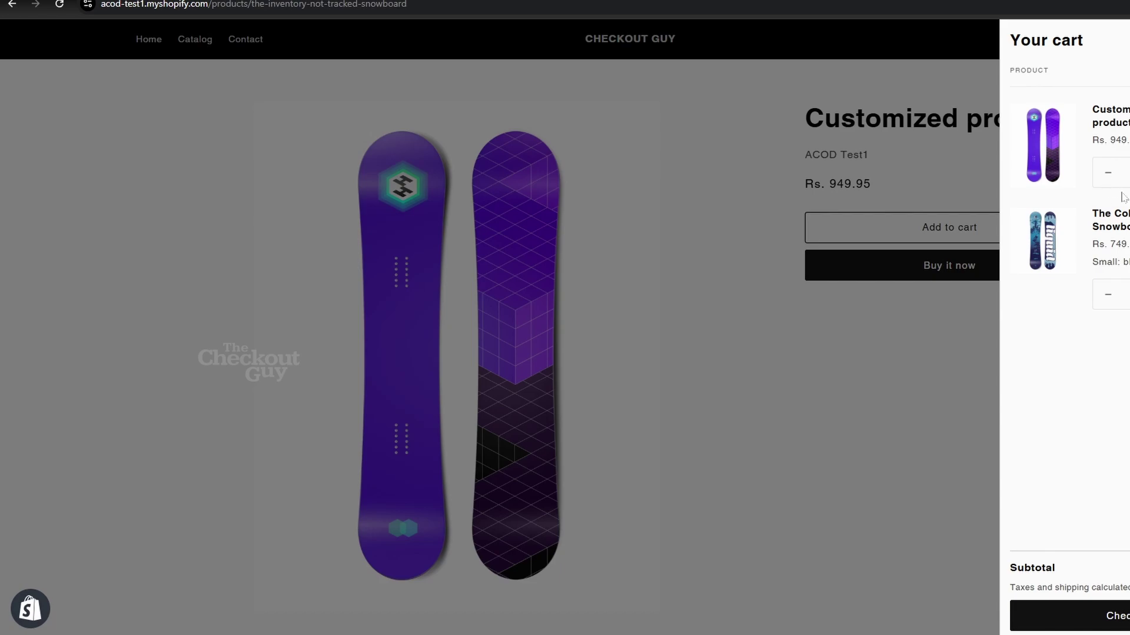
{"action": "left_click", "coordinate": [1106, 616]}
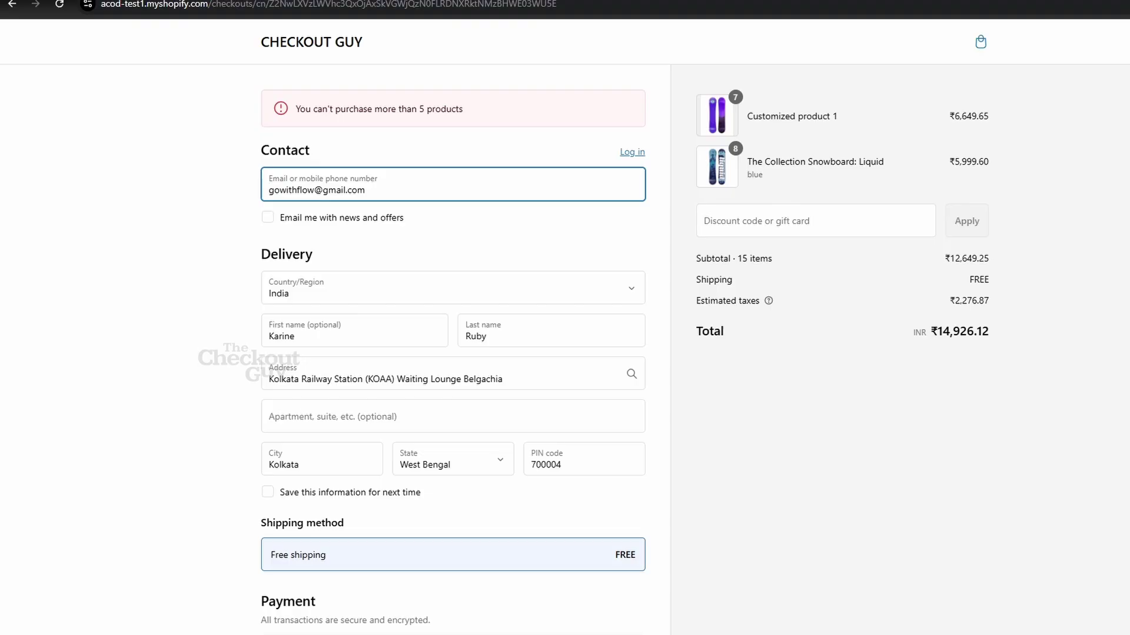
- Examine the checkout page for the purchase-limit error with the current contact email and cart quantities
{"action": "scroll", "coordinate": [453, 353], "scroll_direction": "down", "scroll_amount": 3}
{"action": "scroll", "coordinate": [453, 353], "scroll_direction": "up", "scroll_amount": 3}
{"action": "scroll", "coordinate": [345, 225], "scroll_direction": "down", "scroll_amount": 2}
{"action": "scroll", "coordinate": [363, 110], "scroll_direction": "up", "scroll_amount": 1}
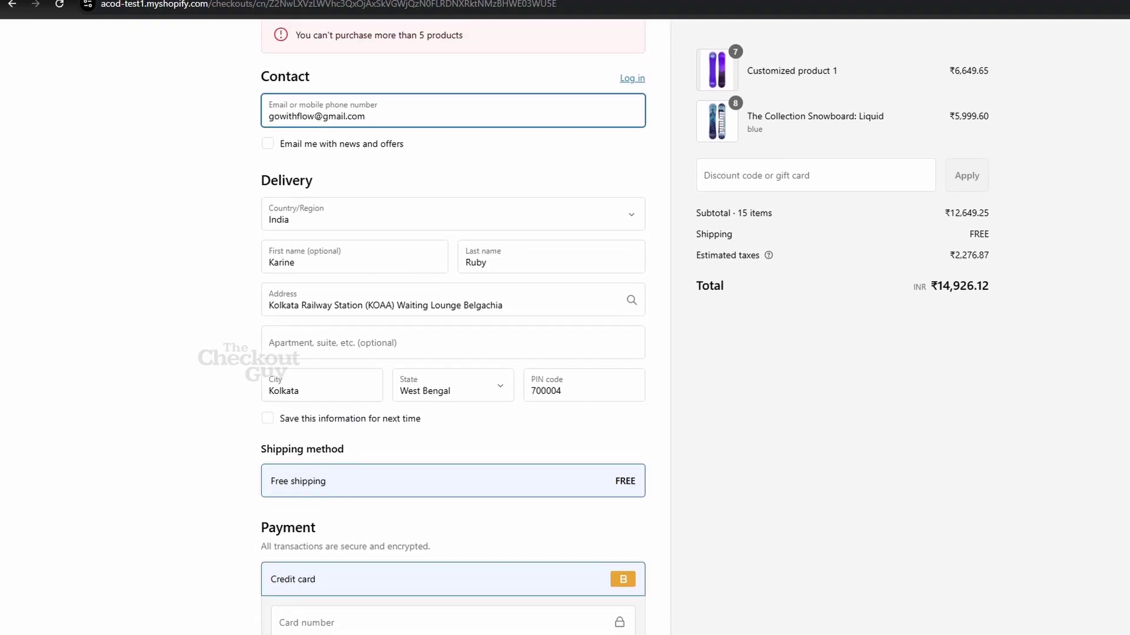
{"action": "scroll", "coordinate": [388, 174], "scroll_direction": "down", "scroll_amount": 3}
{"action": "scroll", "coordinate": [388, 174], "scroll_direction": "up", "scroll_amount": 4}
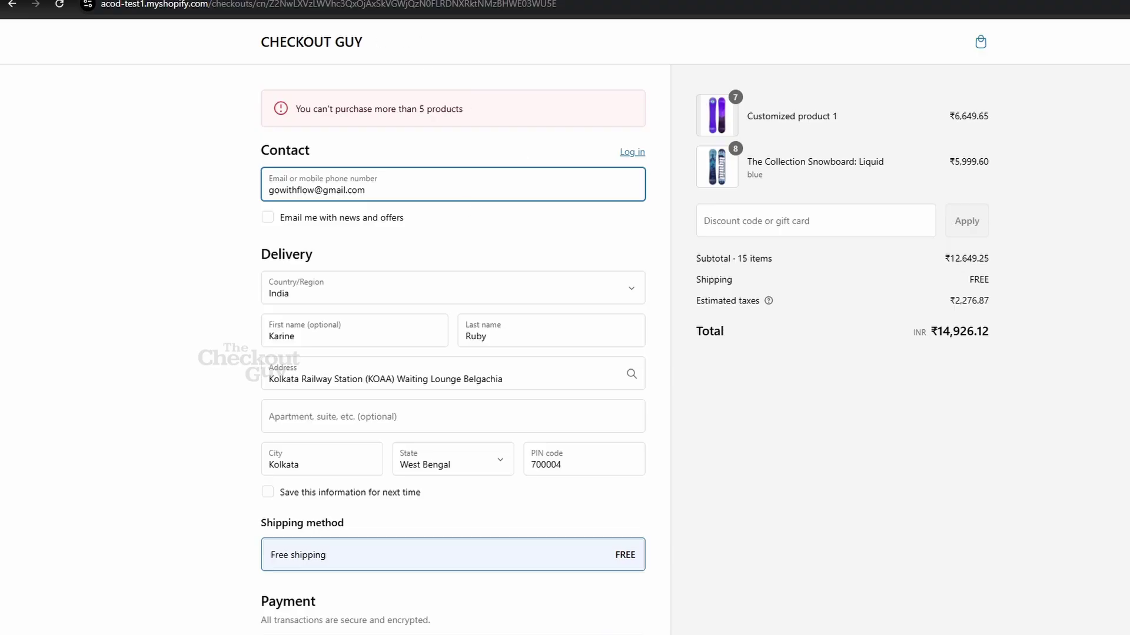
- Clear the contact email from the checkout form
{"action": "key", "text": "ctrl+a"}
{"action": "key", "text": "BackSpace"}
{"action": "left_click", "coordinate": [236, 188]}
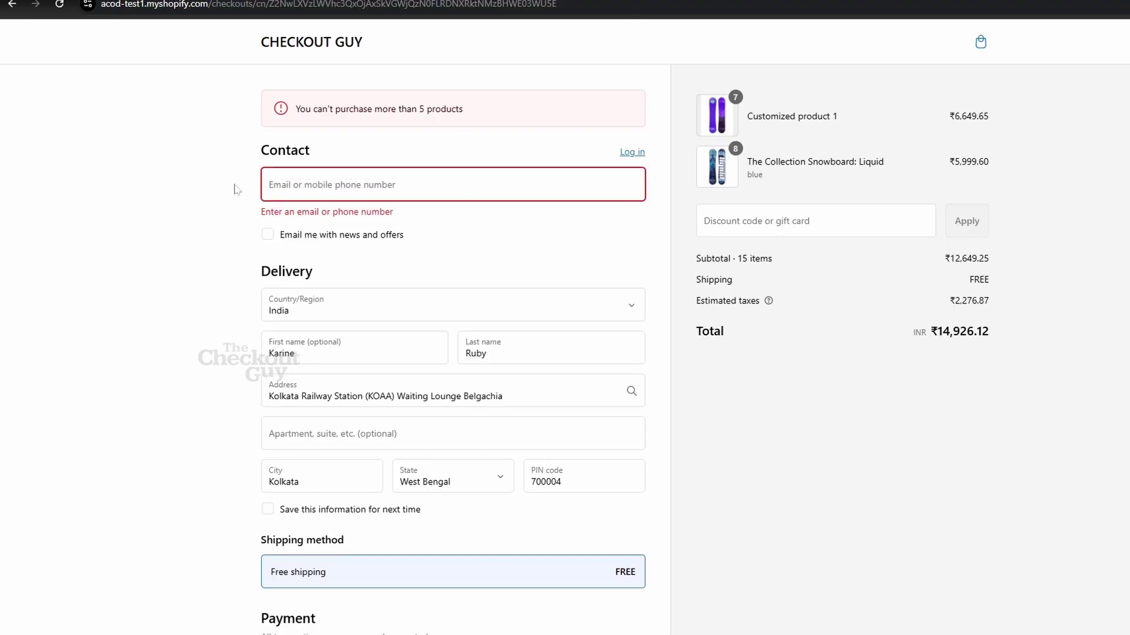
- Switch to the Shopify admin and copy the email address from the third listed customer's record, the one tagged VIP
{"action": "key", "text": "ctrl+Tab"}
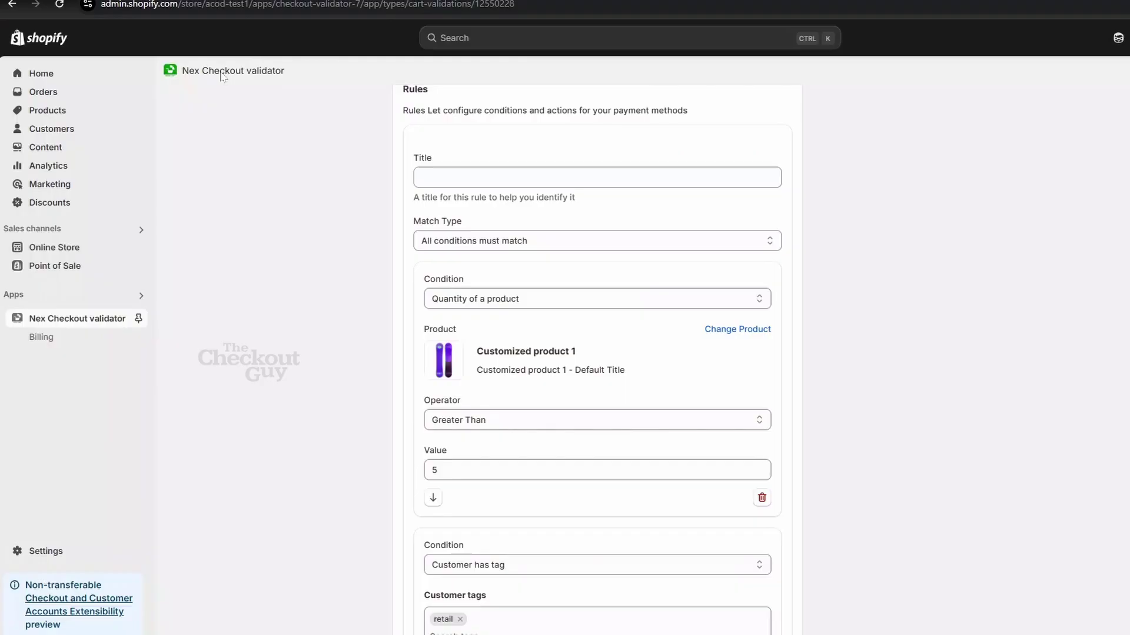
{"action": "left_click", "coordinate": [98, 127]}
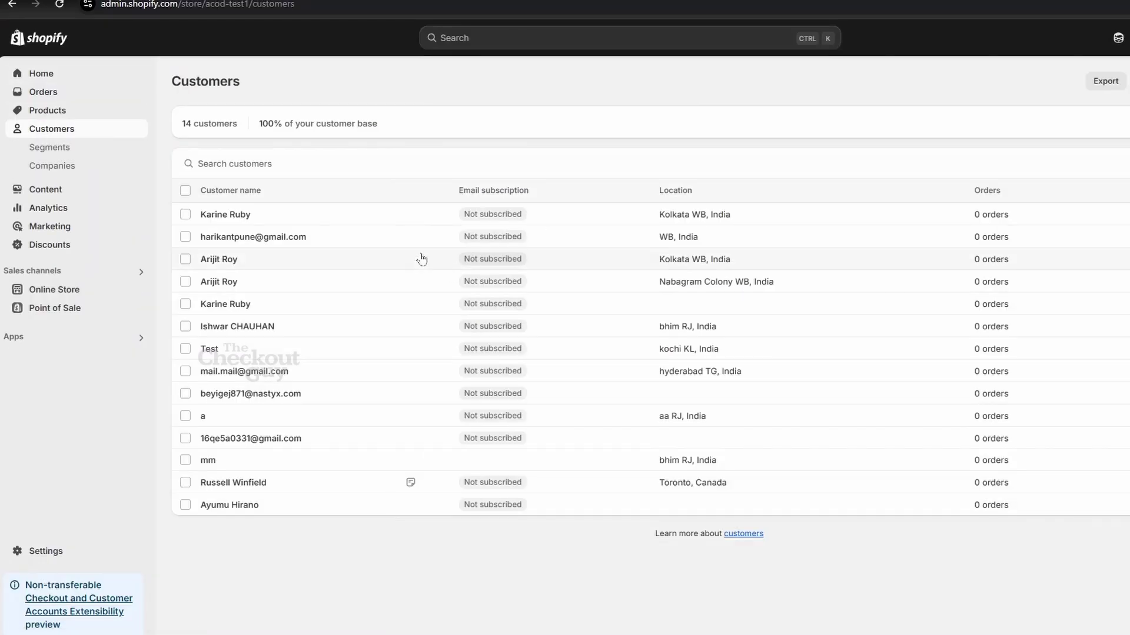
{"action": "left_click", "coordinate": [312, 259]}
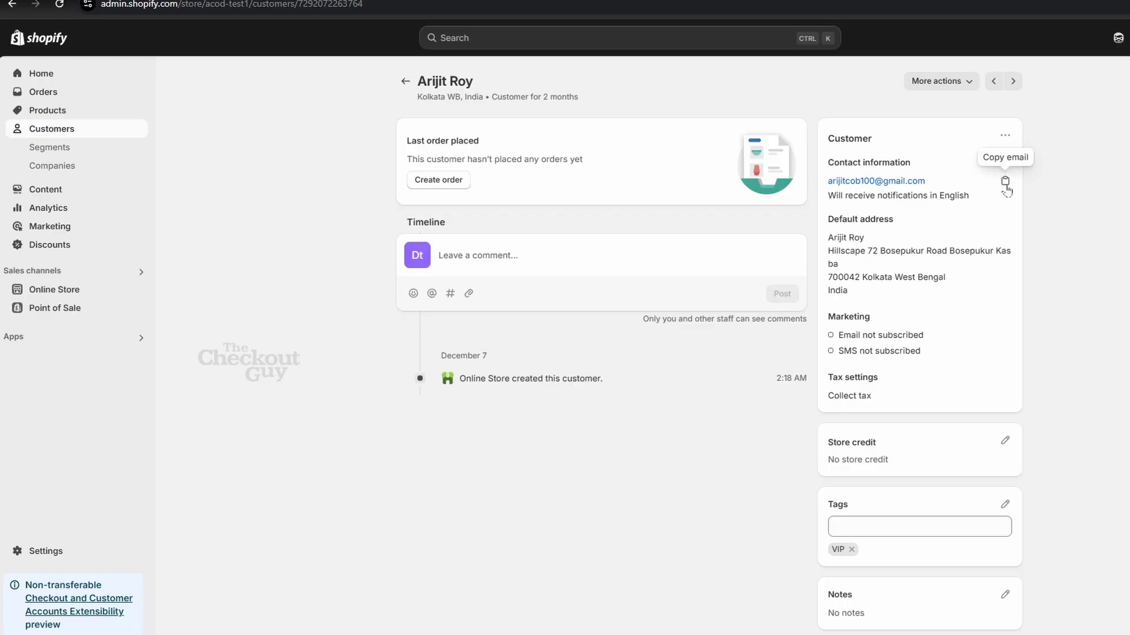
{"action": "left_click", "coordinate": [1005, 180]}
- Return to the store checkout, fill in the VIP-tagged customer's email as the contact, and check the page for the purchase-limit error
{"action": "key", "text": "ctrl+Tab"}
{"action": "left_click", "coordinate": [420, 172]}
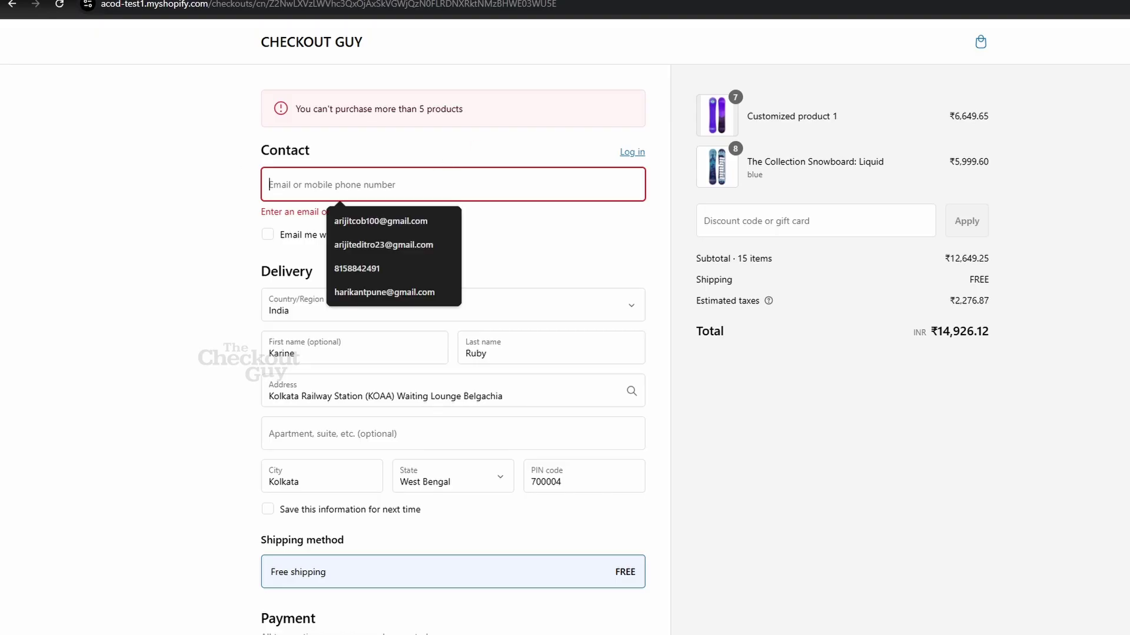
{"action": "left_click", "coordinate": [381, 221]}
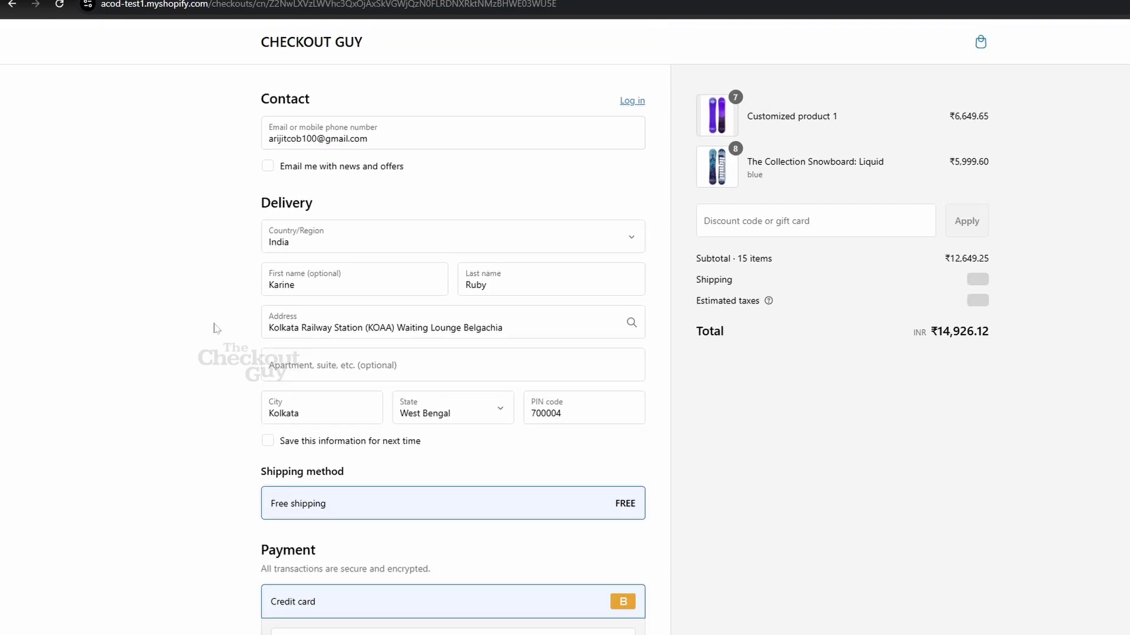
{"action": "scroll", "coordinate": [216, 328], "scroll_direction": "down", "scroll_amount": 5}
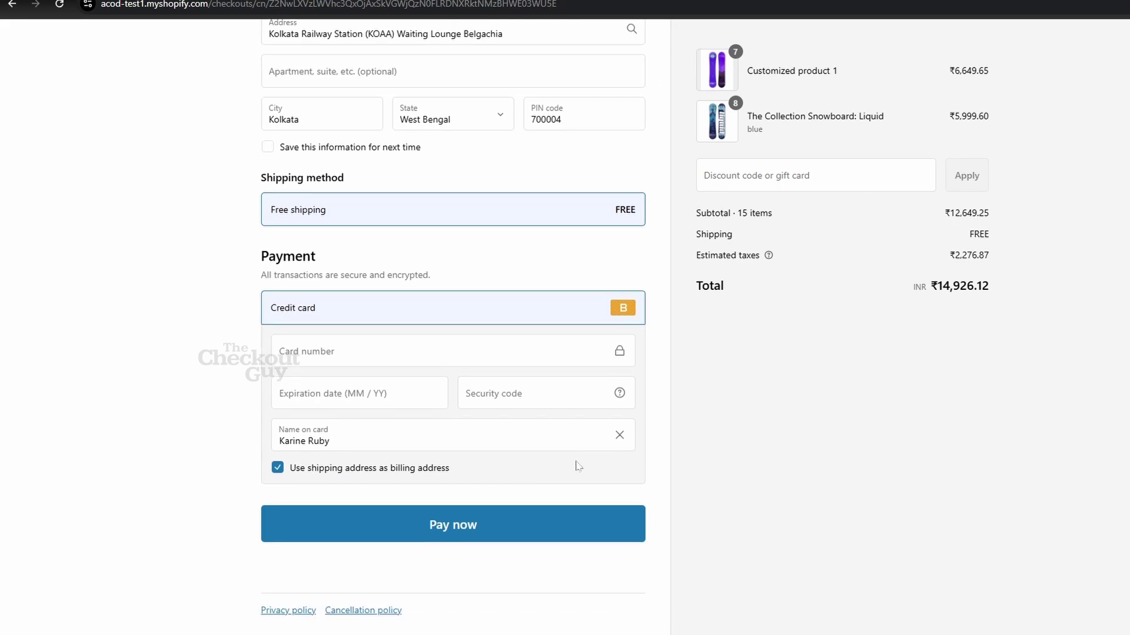
{"action": "scroll", "coordinate": [577, 466], "scroll_direction": "up", "scroll_amount": 5}
{"action": "scroll", "coordinate": [203, 304], "scroll_direction": "down", "scroll_amount": 5}
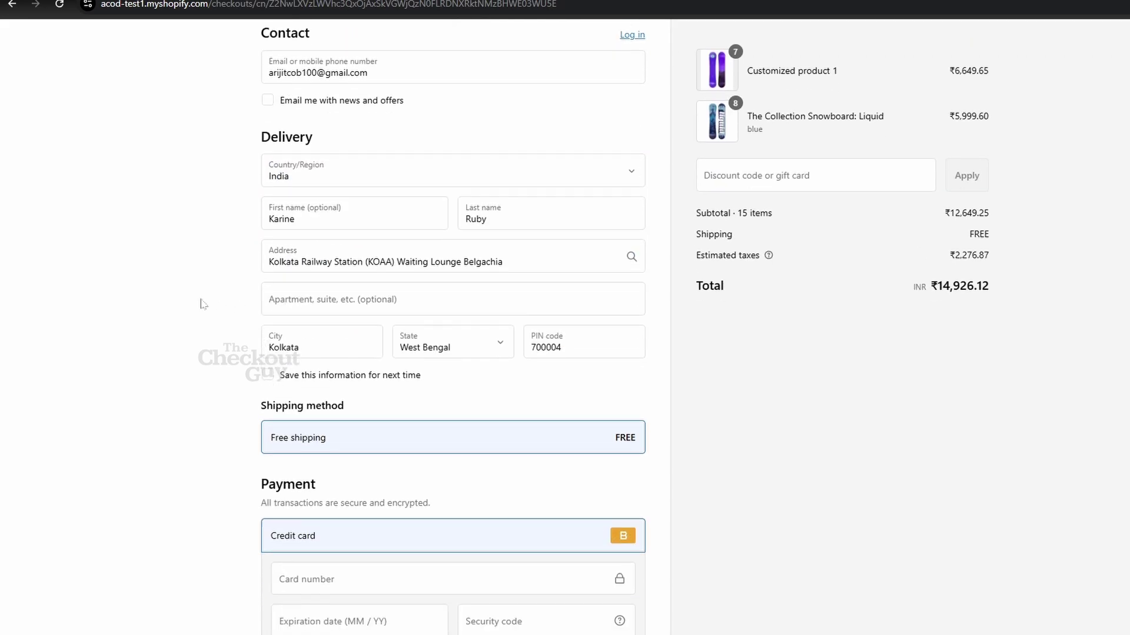
{"action": "scroll", "coordinate": [203, 304], "scroll_direction": "up", "scroll_amount": 5}
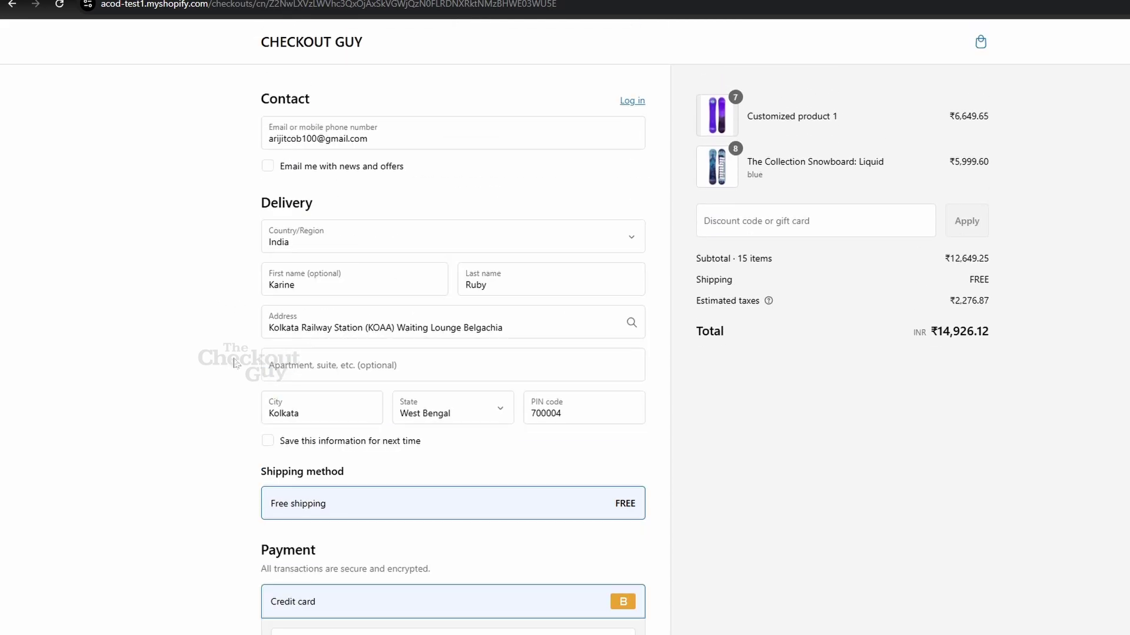